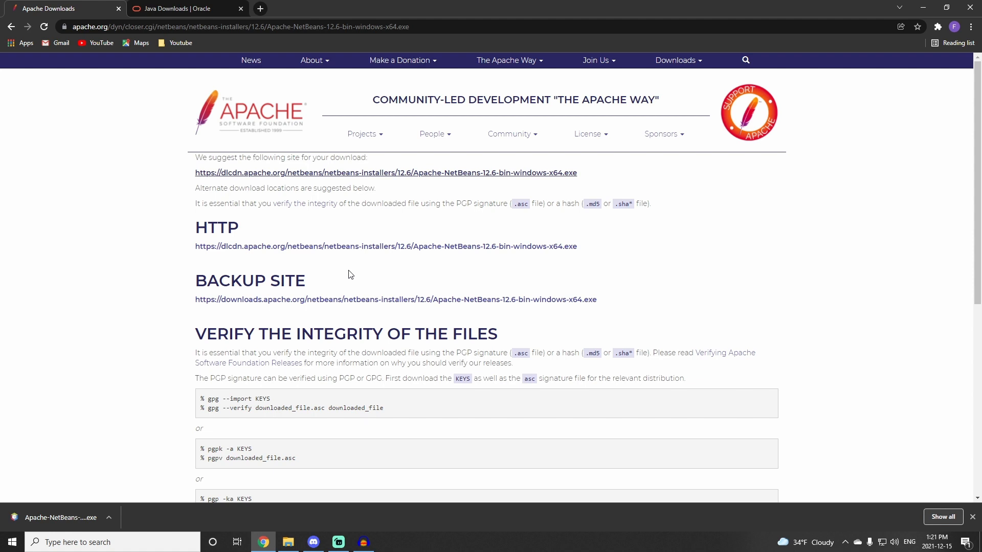
# Step: Try to run the downloaded Apache NetBeans 12.6 installer
pyautogui.click(87, 517)
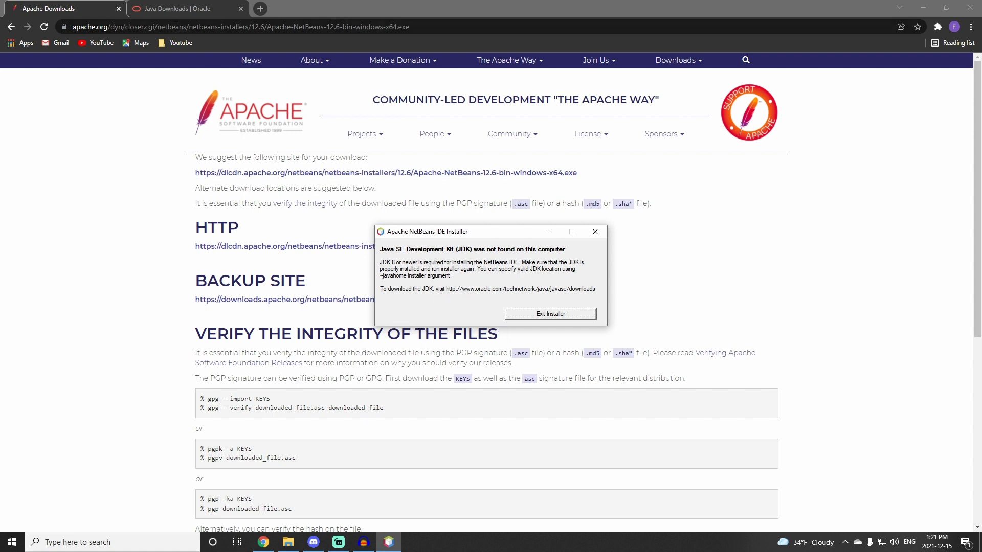
# Step: Download the JDK 17 x64 Installer for Windows from the Oracle Java downloads page
pyautogui.click(182, 10)
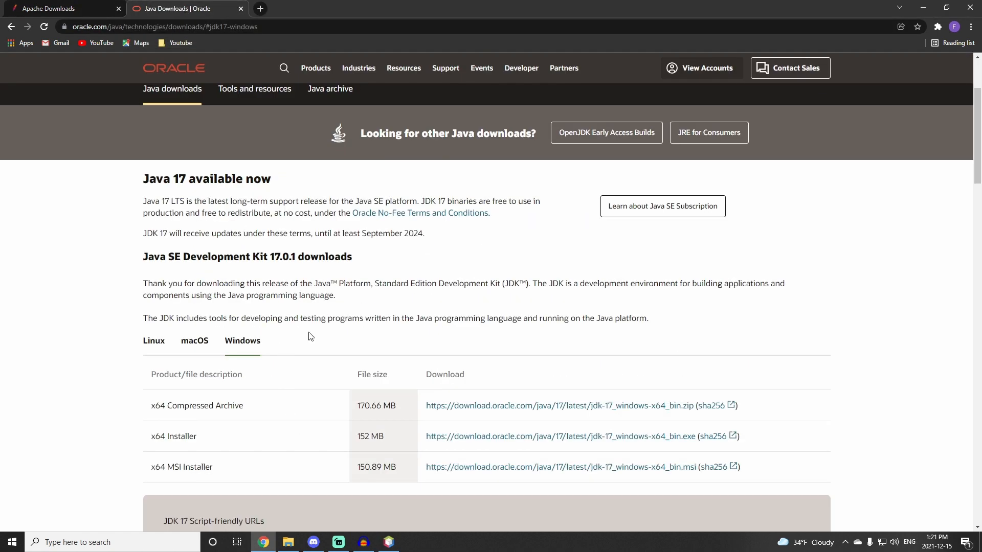
pyautogui.scroll(-1, 310, 336)
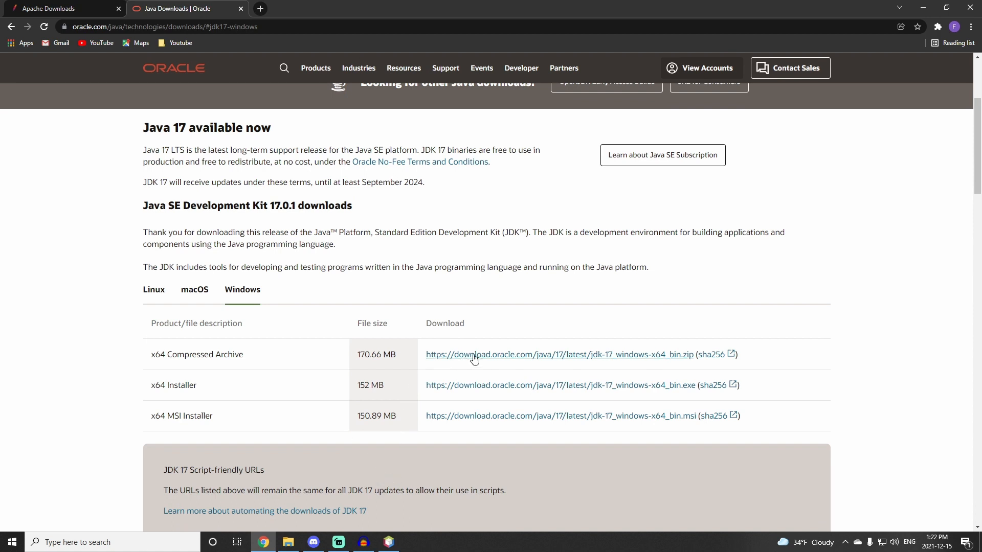
pyautogui.click(499, 387)
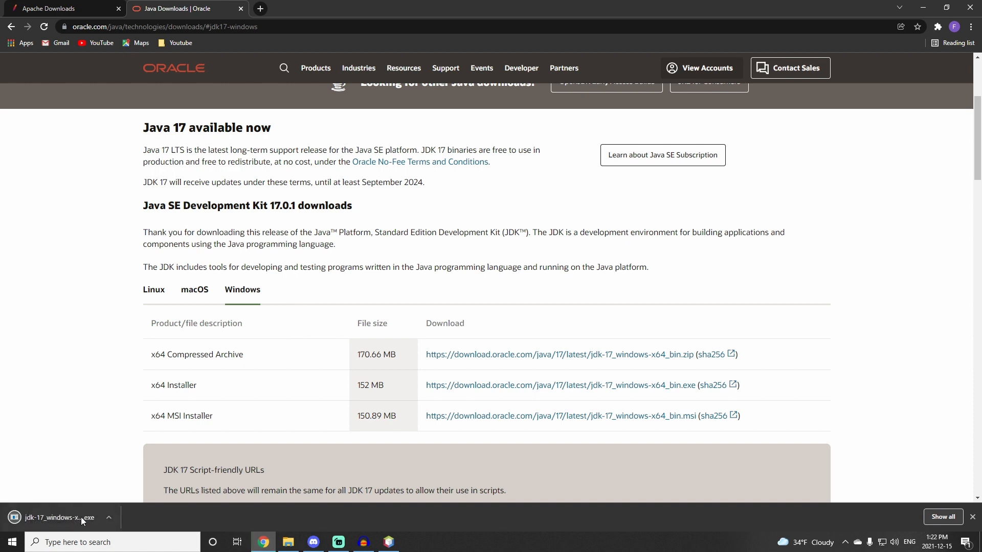
# Step: Run the JDK 17.0.1 installer with the default destination folder and close it when complete
pyautogui.click(80, 517)
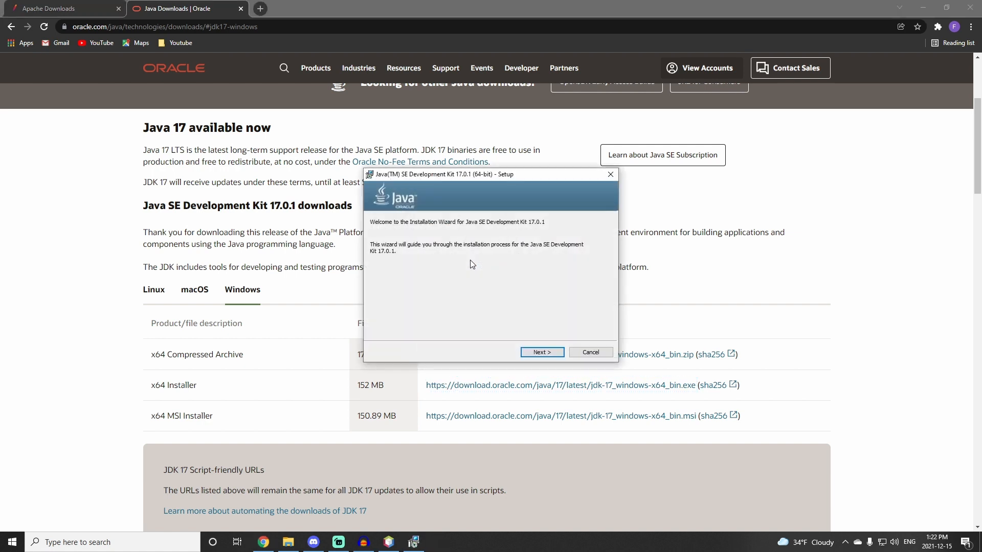
pyautogui.click(539, 353)
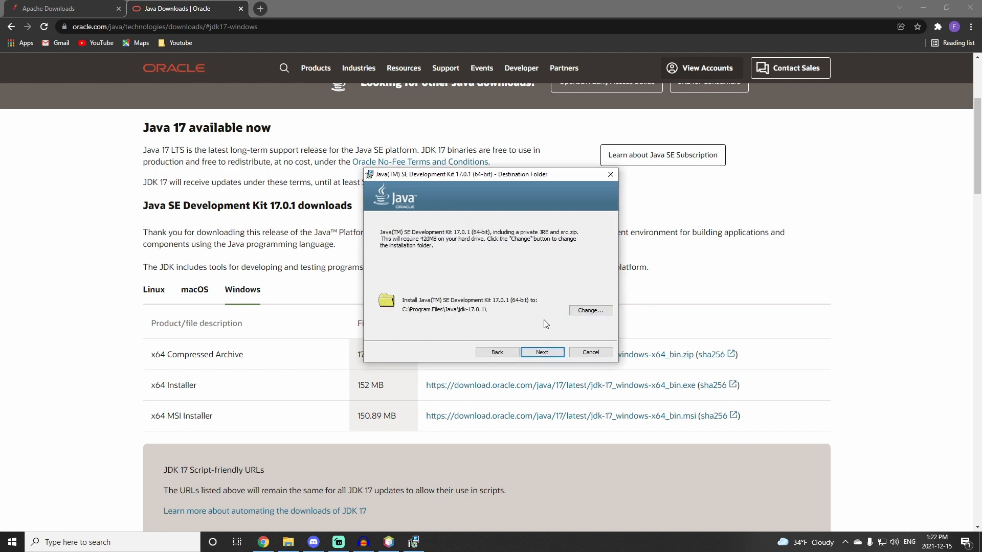
pyautogui.click(543, 353)
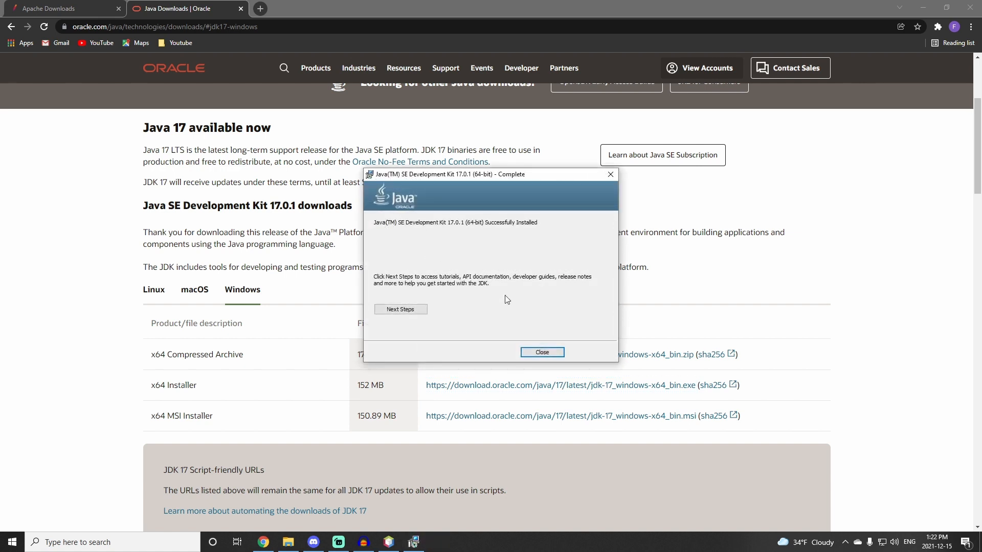
pyautogui.click(543, 353)
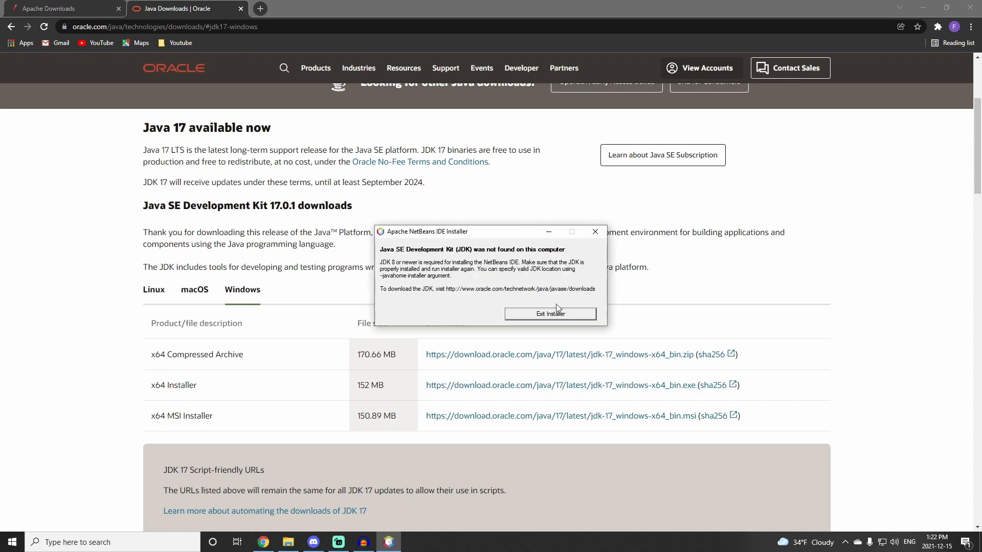
# Step: Exit the failed NetBeans installer and relaunch the Apache NetBeans 12.6 installer from the Downloads folder, allowing it to run
pyautogui.click(563, 314)
pyautogui.click(288, 541)
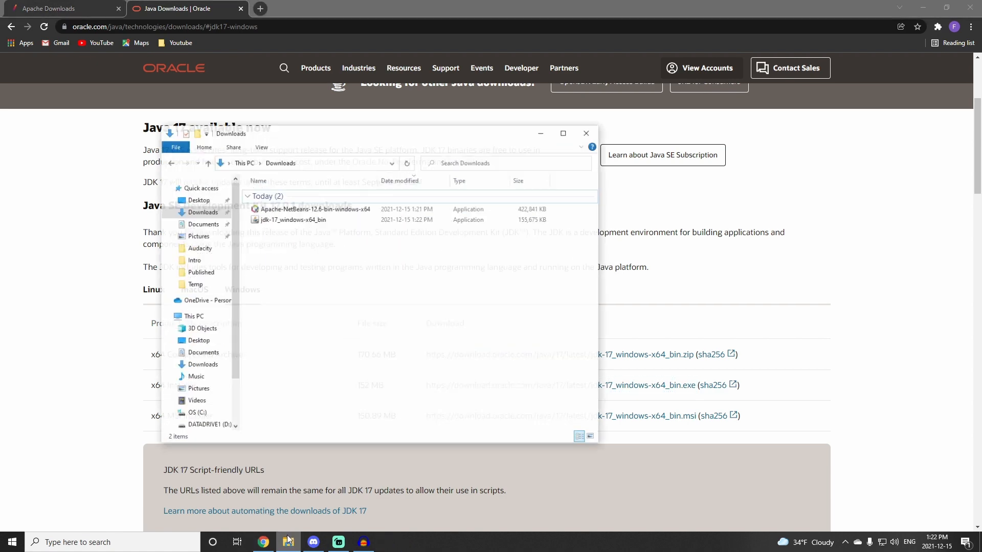
pyautogui.doubleClick(299, 205)
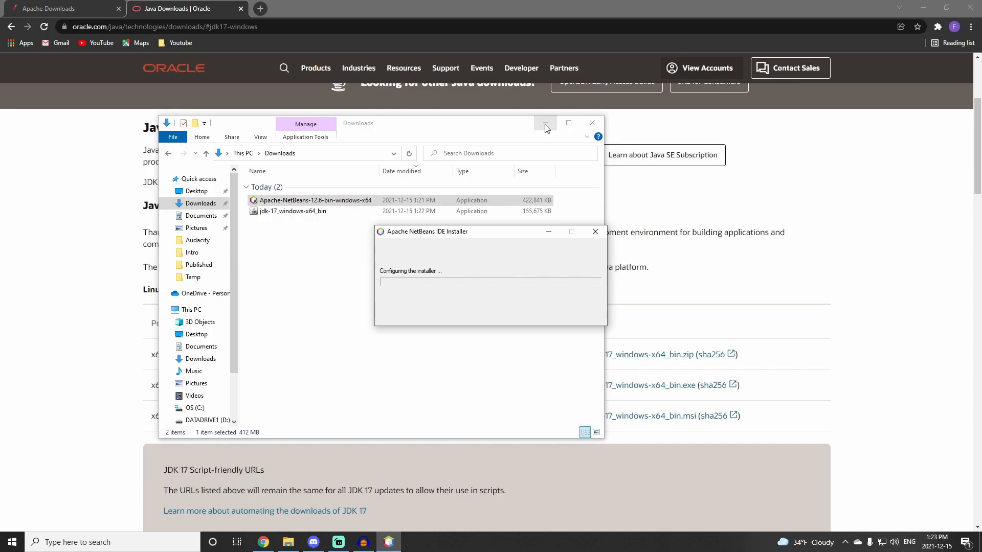
pyautogui.click(547, 125)
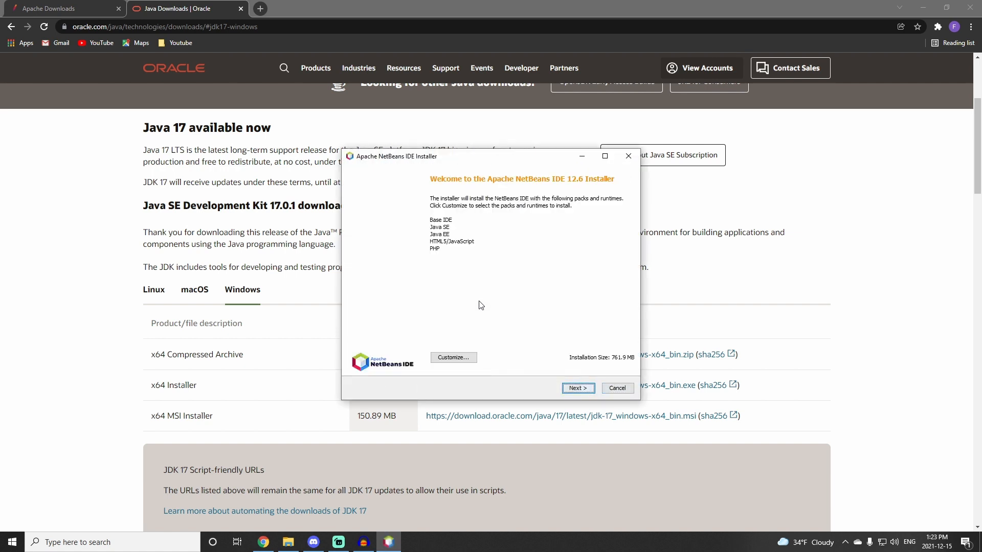
# Step: Install NetBeans 12.6, accepting the licence, keeping C:\Program Files\NetBeans-12.6 and JDK C:\Program Files\Java\jdk-17.0.1, and finish
pyautogui.click(568, 390)
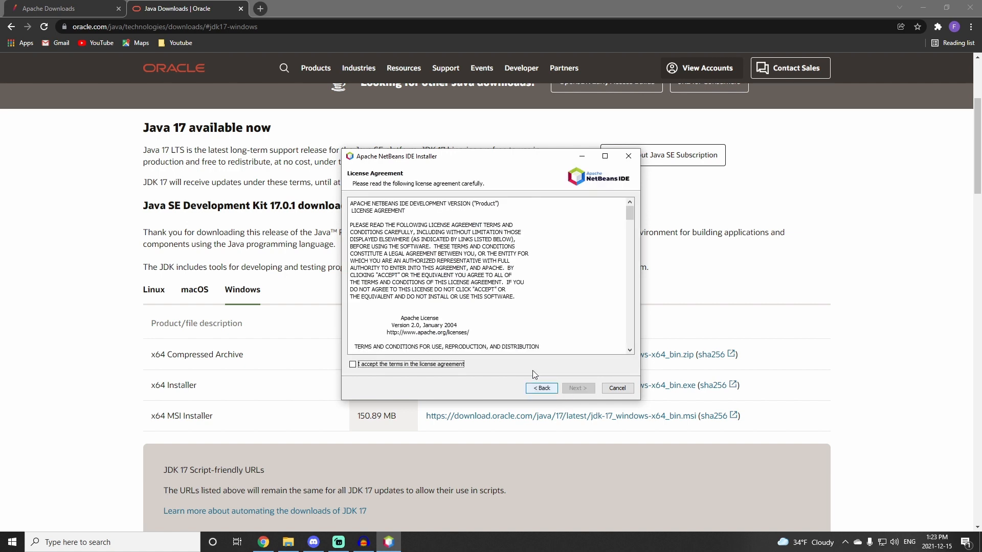
pyautogui.click(353, 364)
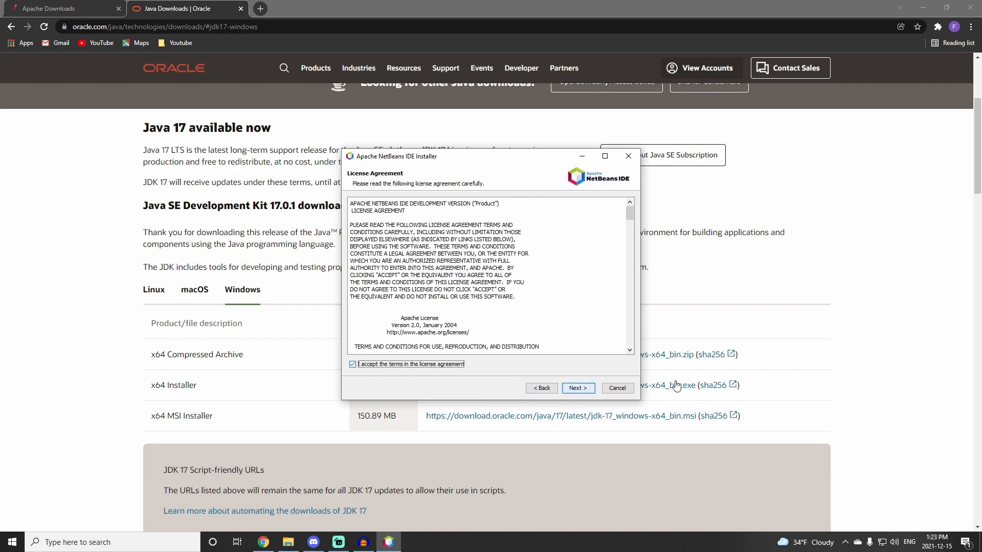
pyautogui.click(578, 388)
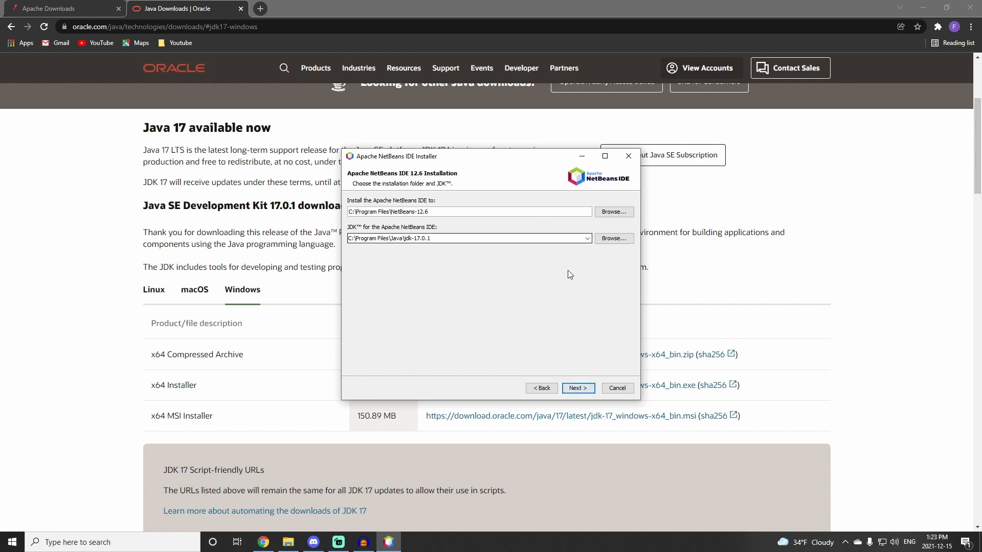
pyautogui.click(586, 391)
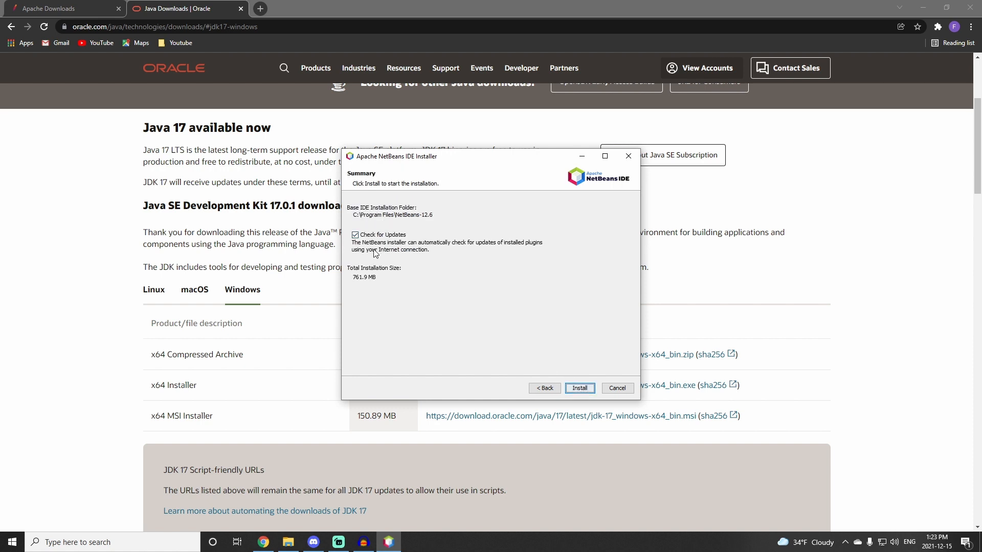
pyautogui.click(586, 389)
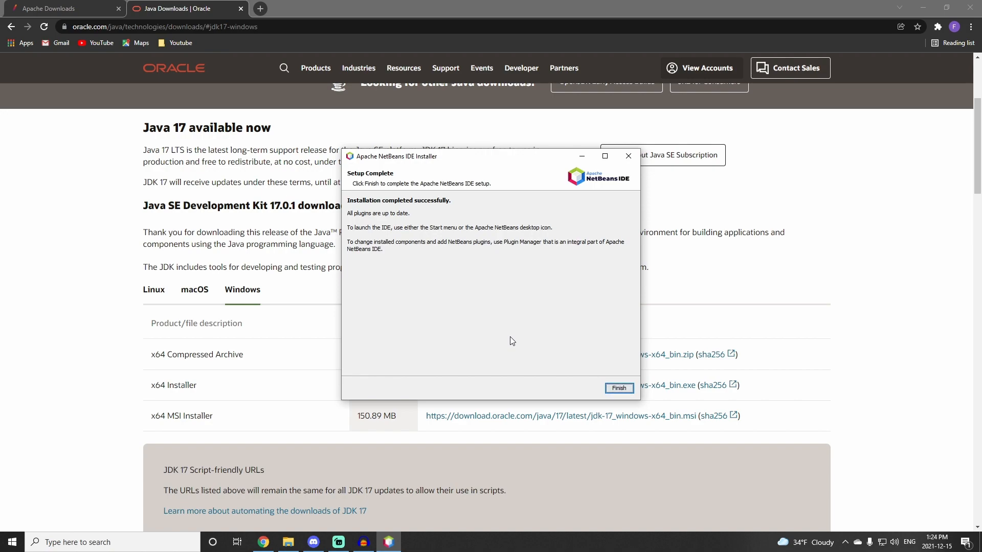
pyautogui.click(619, 388)
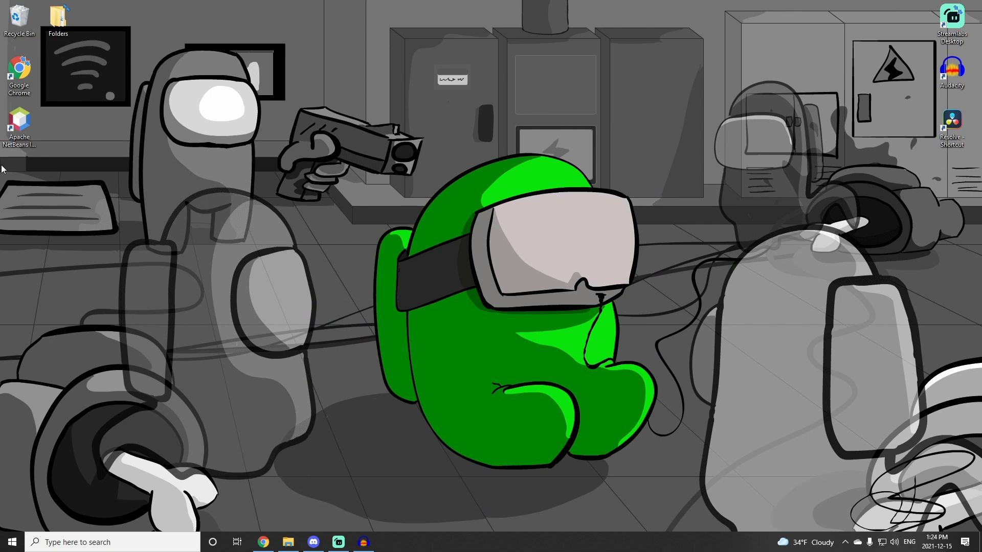
# Step: Launch Apache NetBeans IDE 12.6 from its desktop shortcut
pyautogui.doubleClick(25, 134)
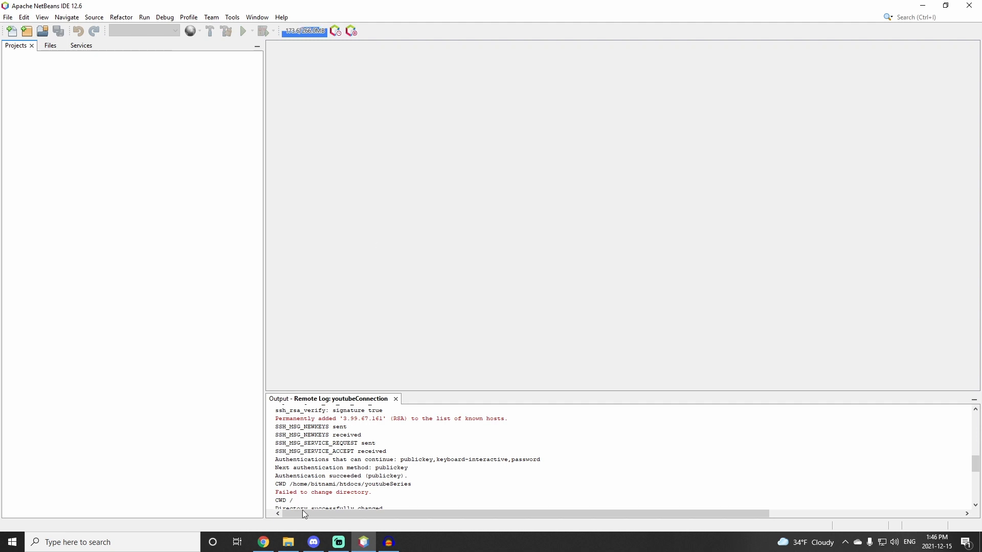
# Step: Open the LAMP_PHP_7-Test instance's SSH connection details in the Lightsail console
pyautogui.moveTo(262, 545)
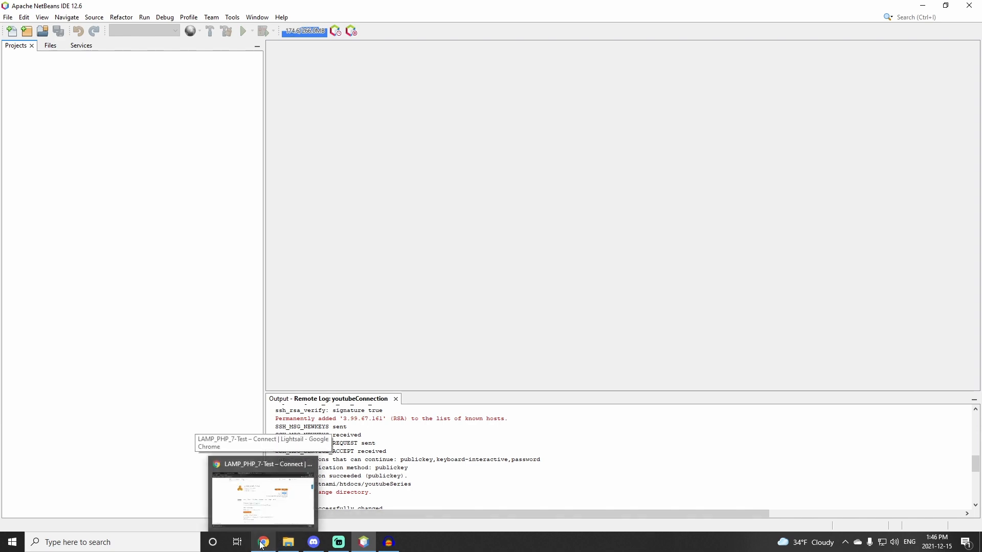
pyautogui.click(263, 491)
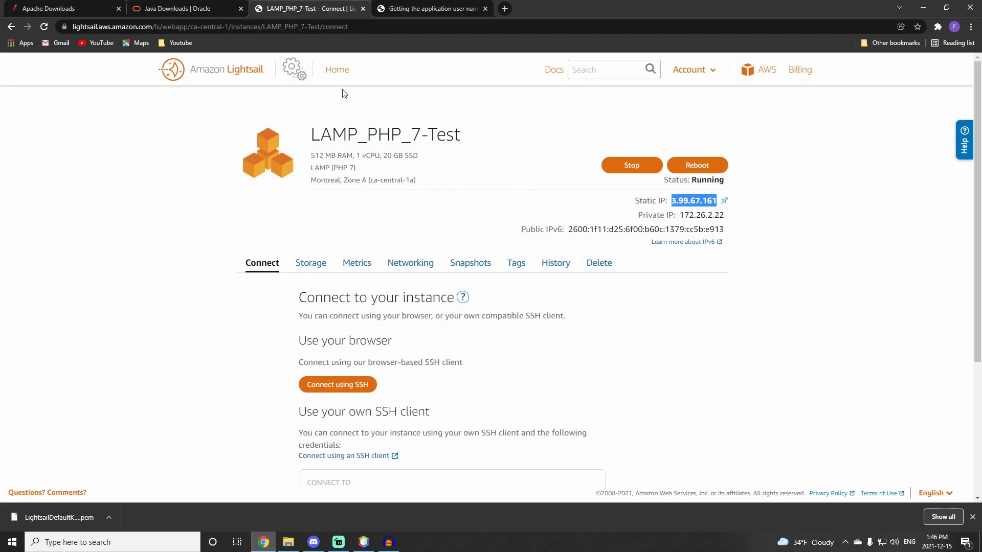
pyautogui.click(337, 72)
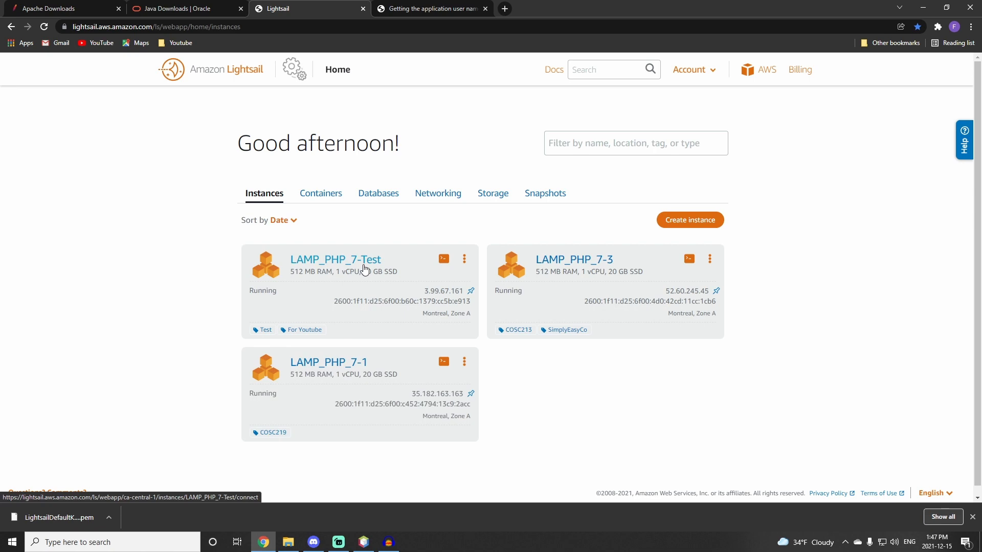
pyautogui.click(364, 265)
pyautogui.scroll(-3, 390, 304)
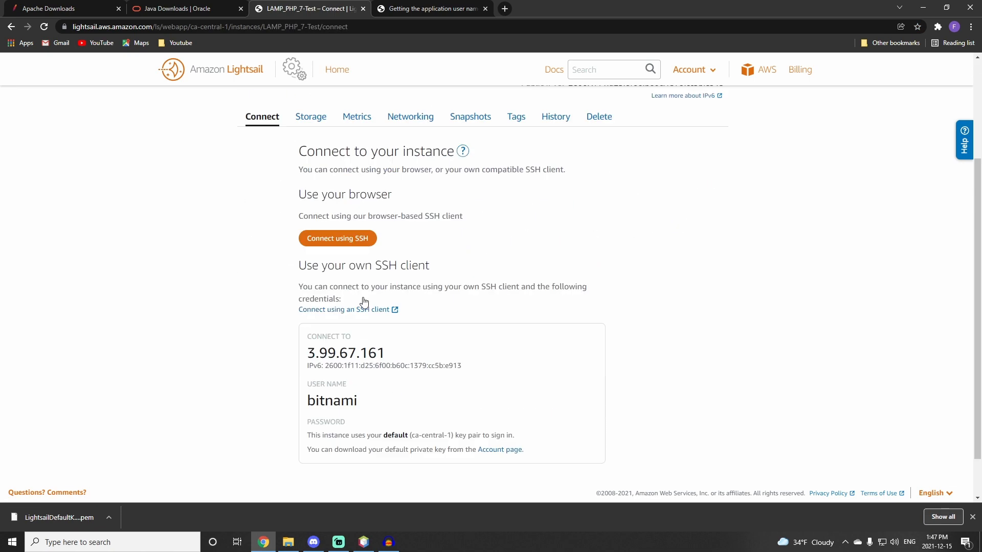
pyautogui.scroll(-1, 359, 255)
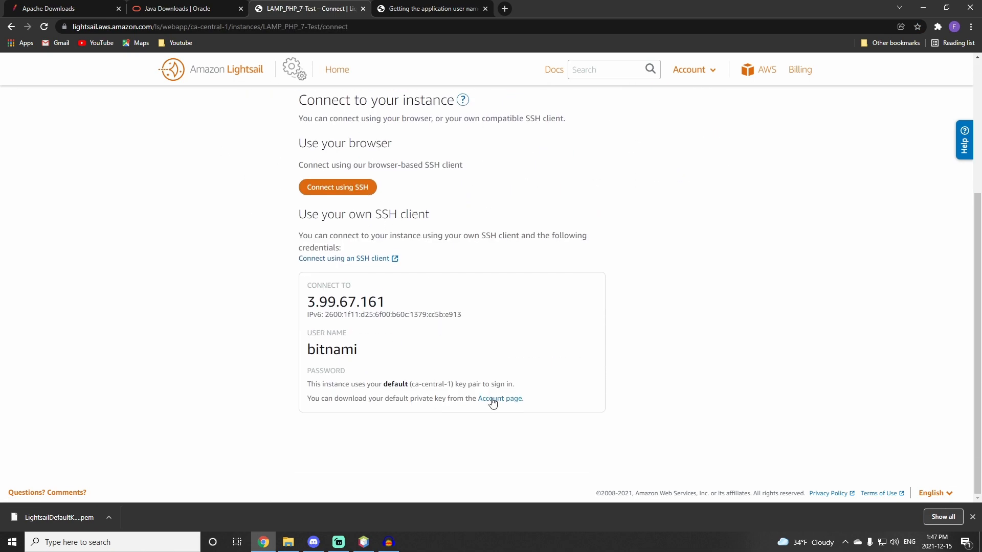
# Step: Open the account's SSH keys page and download the Montreal (ca-central-1) default private key
pyautogui.click(496, 402)
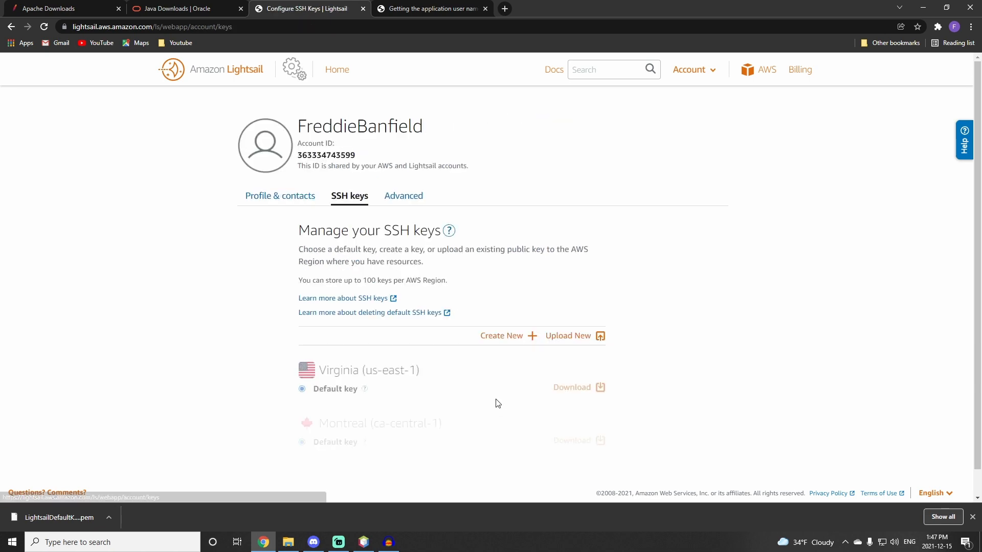
pyautogui.scroll(-1, 432, 325)
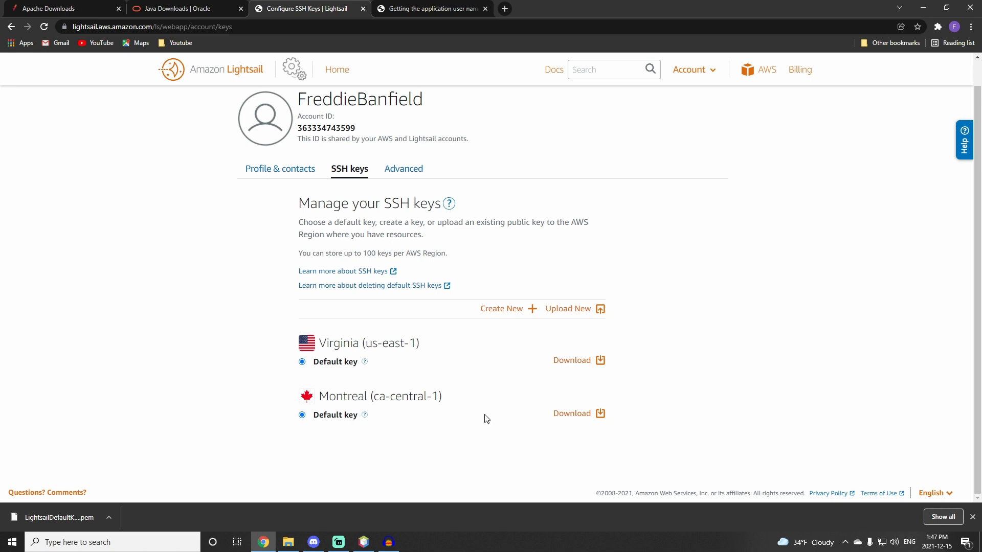
pyautogui.click(574, 415)
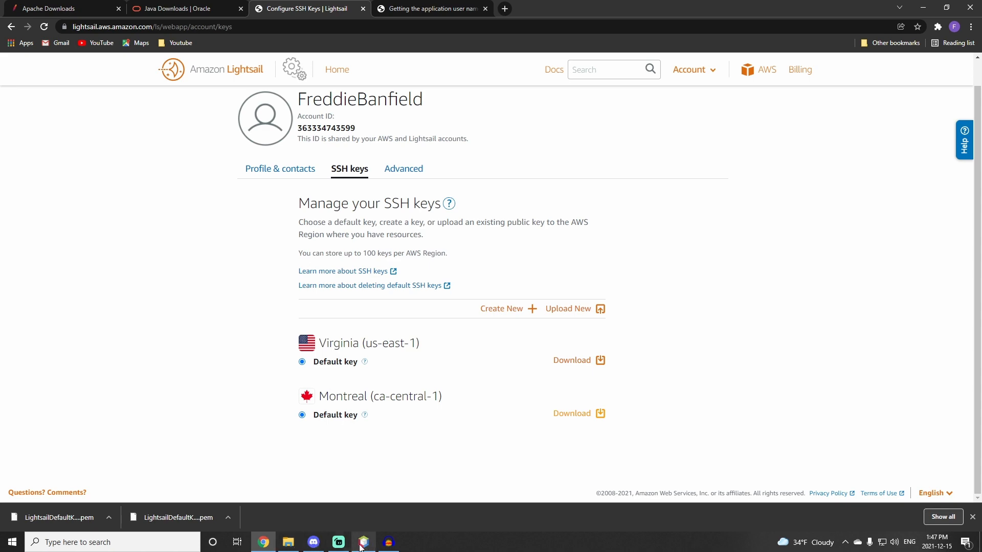
# Step: Move LightsailDefaultKey-ca-central-1.pem from Downloads into the D:\Documents\YoutubeSeries folder
pyautogui.moveTo(360, 546)
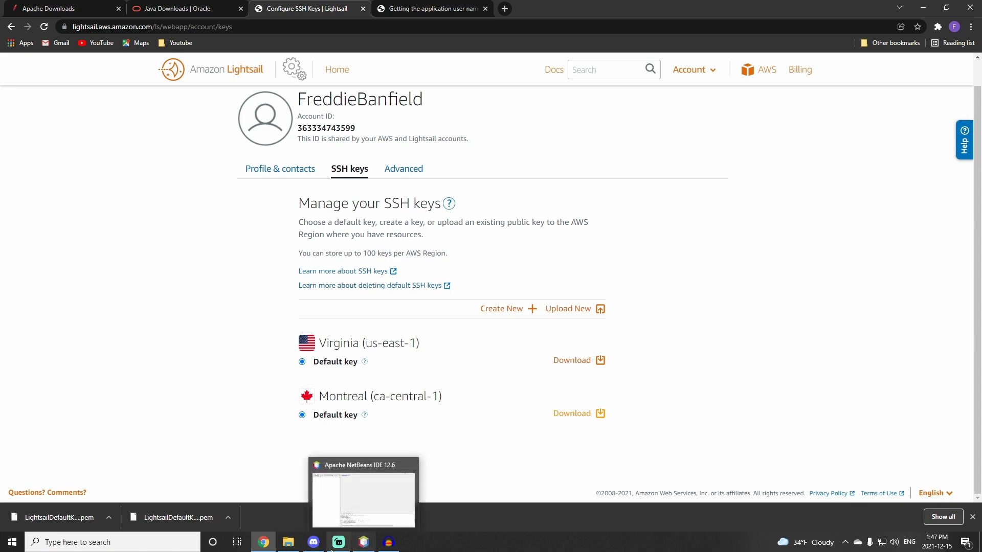
pyautogui.click(288, 542)
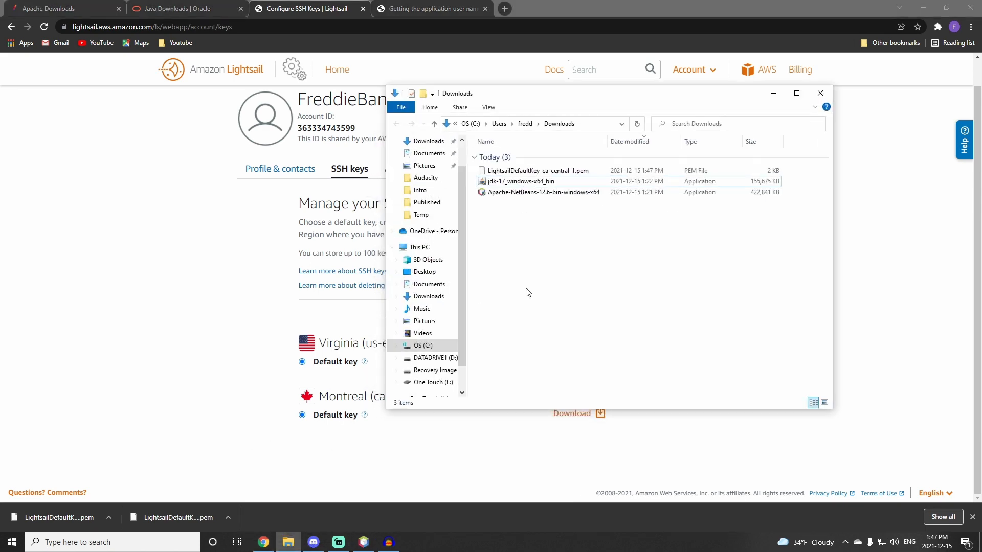
pyautogui.click(532, 174)
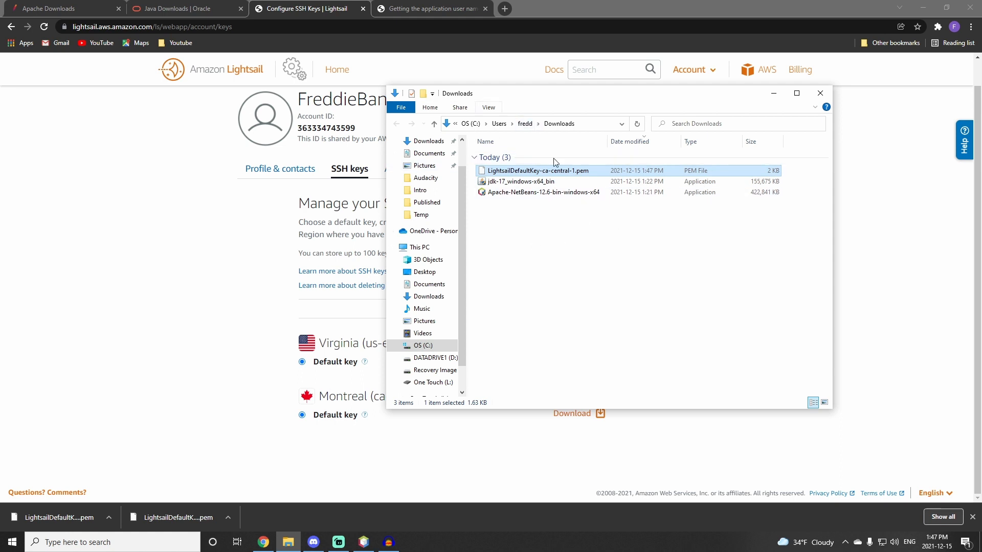
pyautogui.rightClick(530, 172)
pyautogui.click(578, 279)
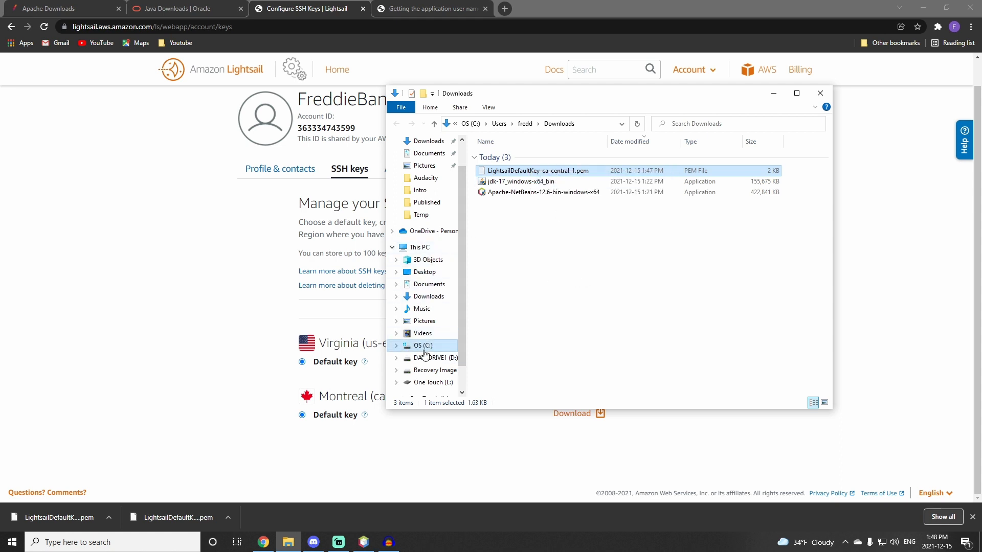
pyautogui.click(432, 358)
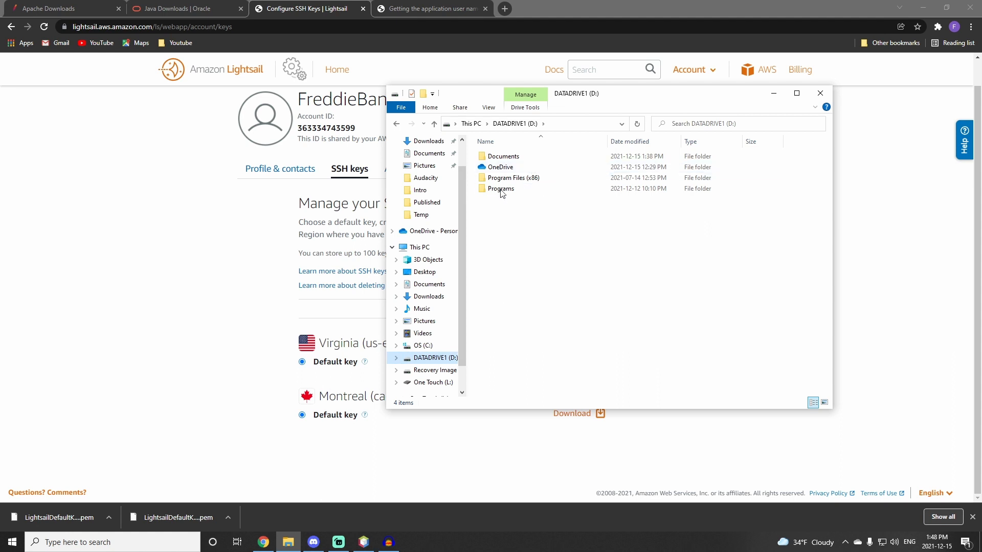
pyautogui.doubleClick(503, 156)
pyautogui.click(503, 210)
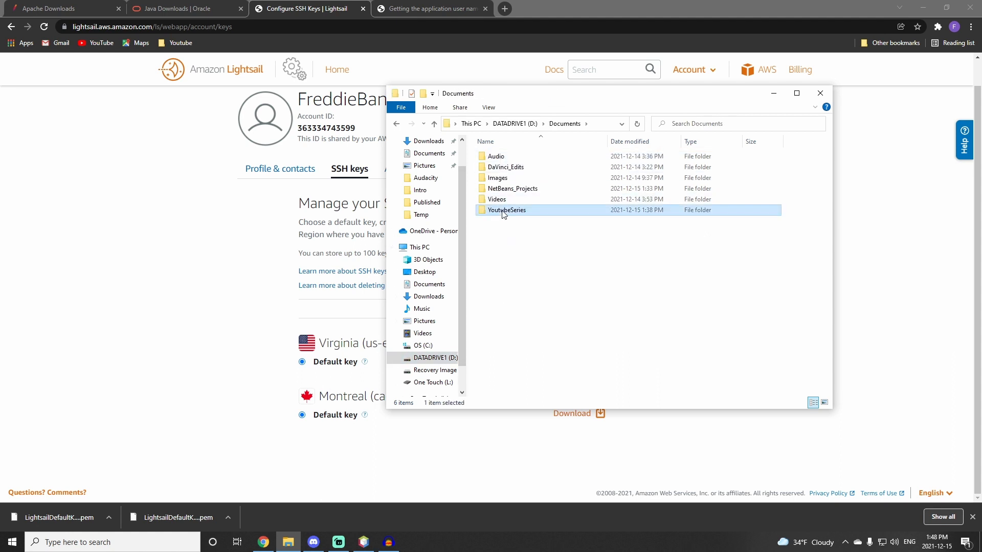
pyautogui.doubleClick(504, 211)
pyautogui.rightClick(520, 195)
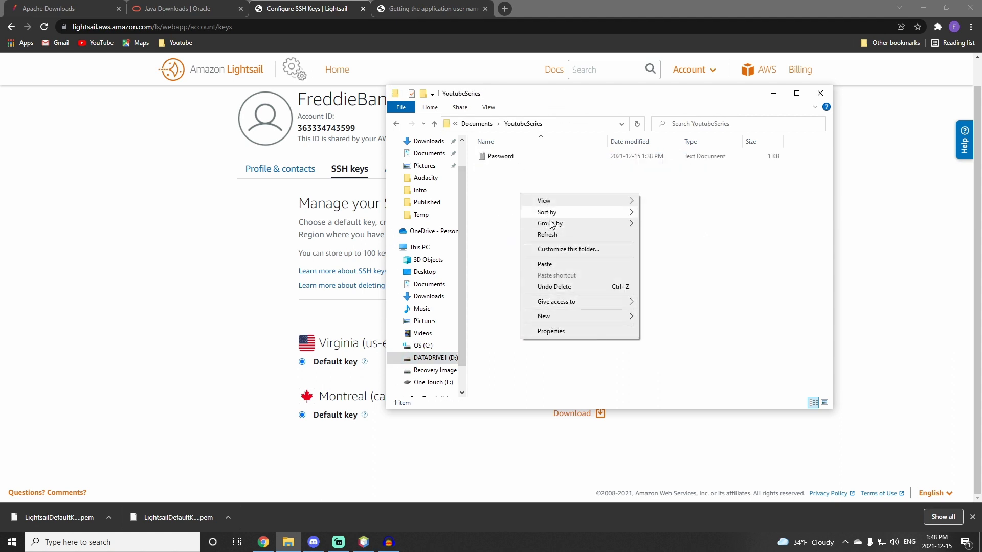
pyautogui.click(554, 265)
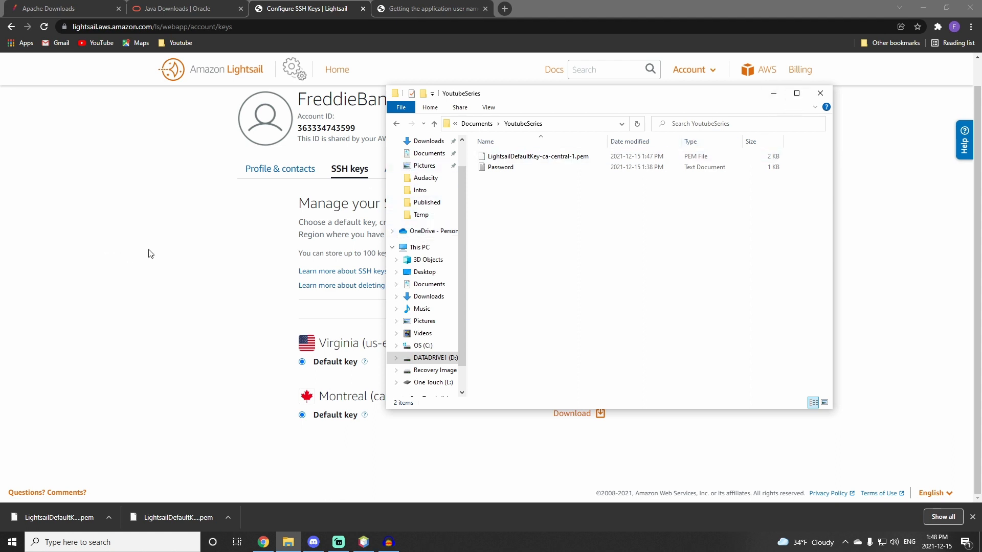
# Step: Return to the Lightsail home page listing the instances
pyautogui.click(156, 236)
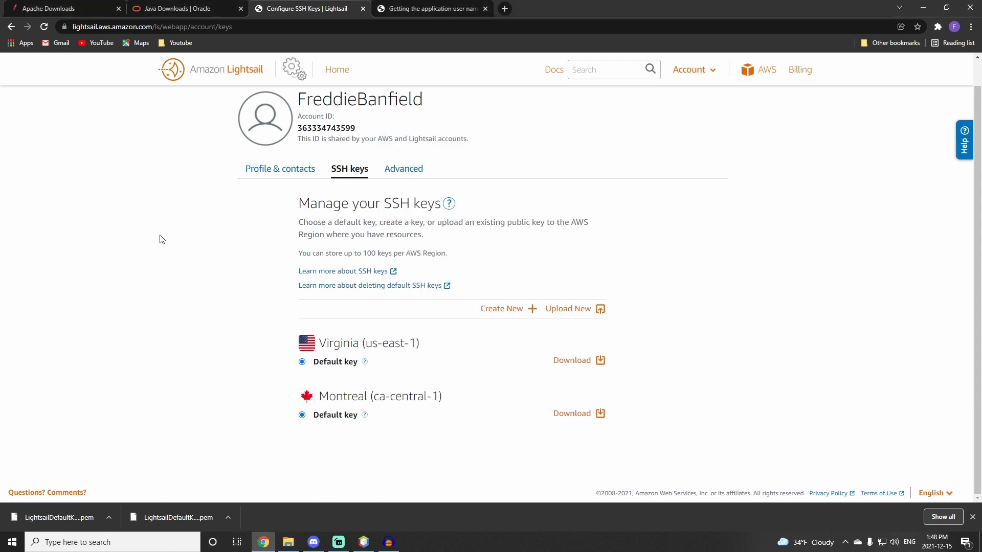
pyautogui.click(338, 69)
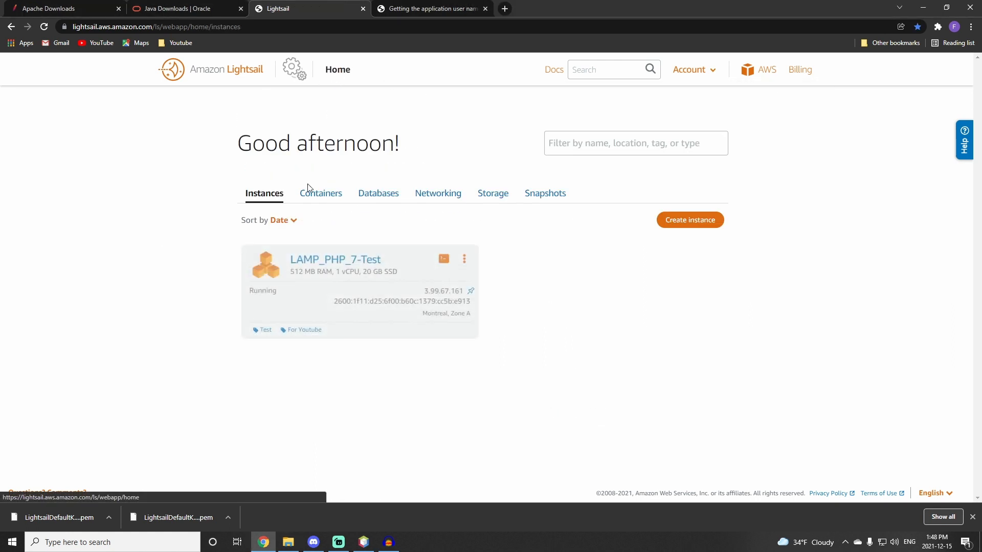
# Step: Open a browser-based SSH session to the LAMP_PHP_7-Test instance and reposition the terminal window
pyautogui.click(333, 260)
pyautogui.scroll(-1, 351, 311)
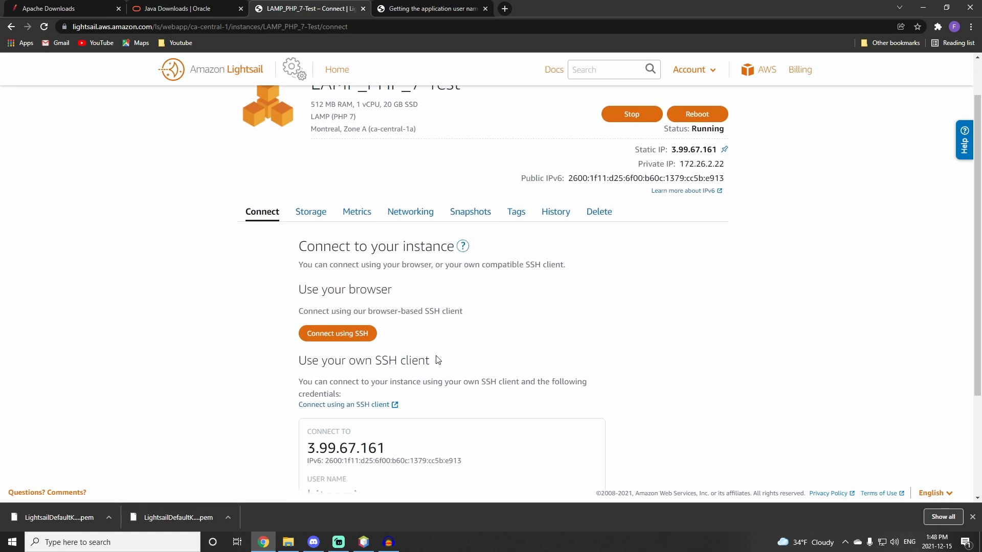
pyautogui.click(361, 335)
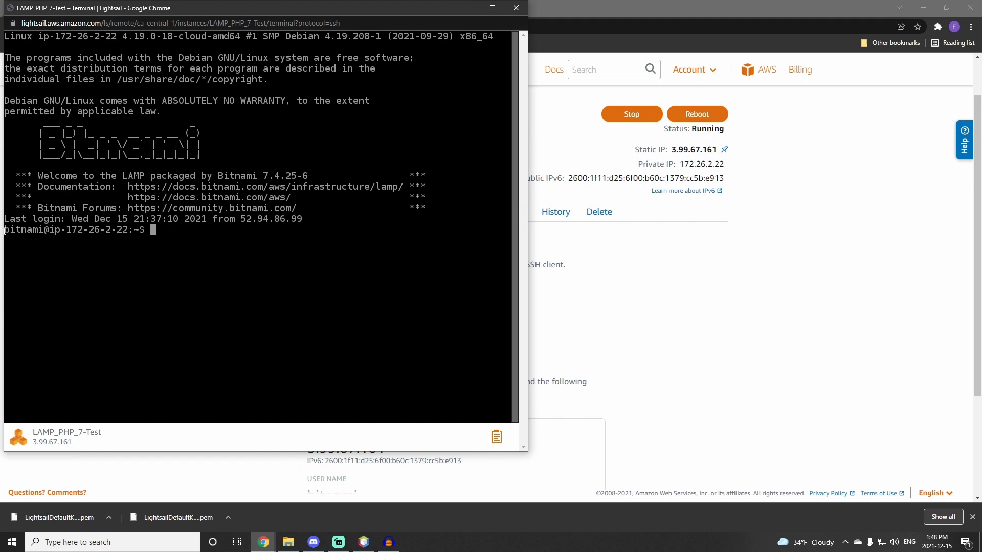
pyautogui.moveTo(5, 230); pyautogui.dragTo(49, 230)
pyautogui.moveTo(179, 241); pyautogui.dragTo(183, 244)
pyautogui.moveTo(306, 10); pyautogui.dragTo(366, 54)
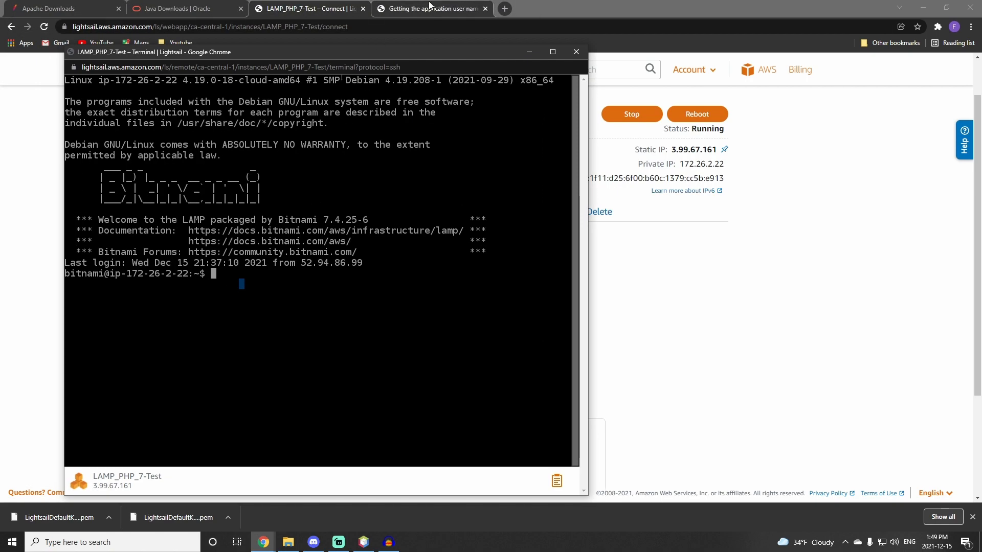
# Step: Copy the cat bitnami_application_password command from the Lightsail documentation page
pyautogui.click(430, 7)
pyautogui.scroll(-5, 392, 230)
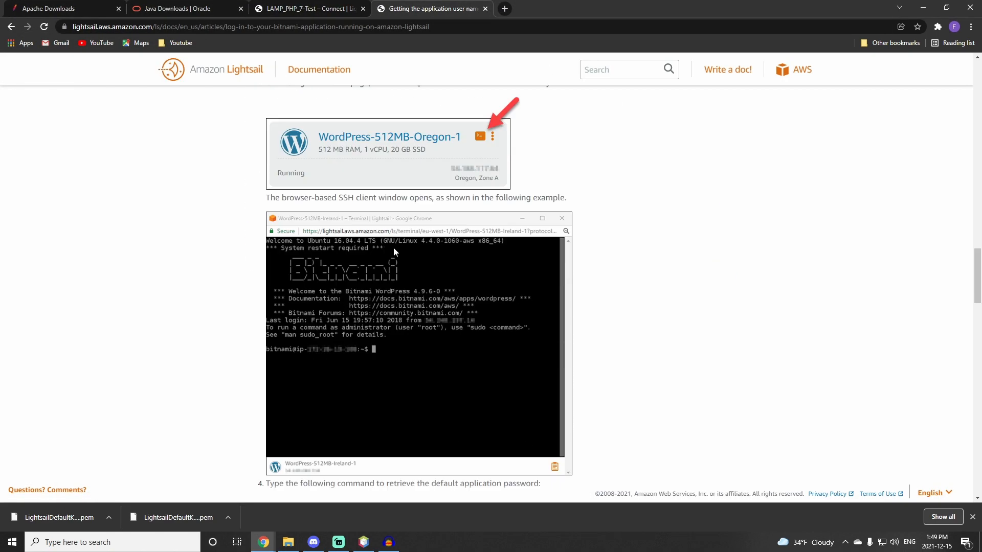
pyautogui.scroll(-8, 394, 247)
pyautogui.scroll(2, 392, 234)
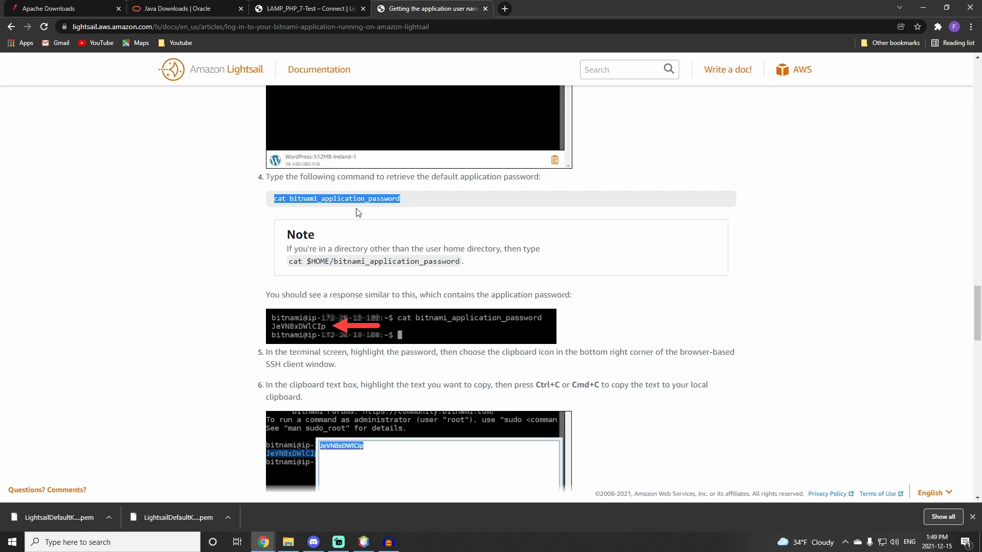
pyautogui.rightClick(390, 201)
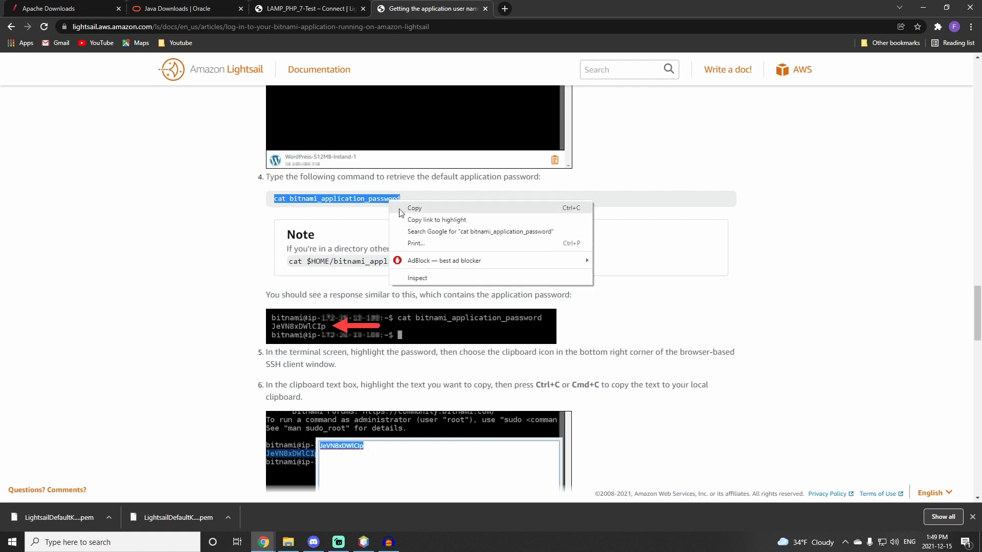
pyautogui.click(408, 209)
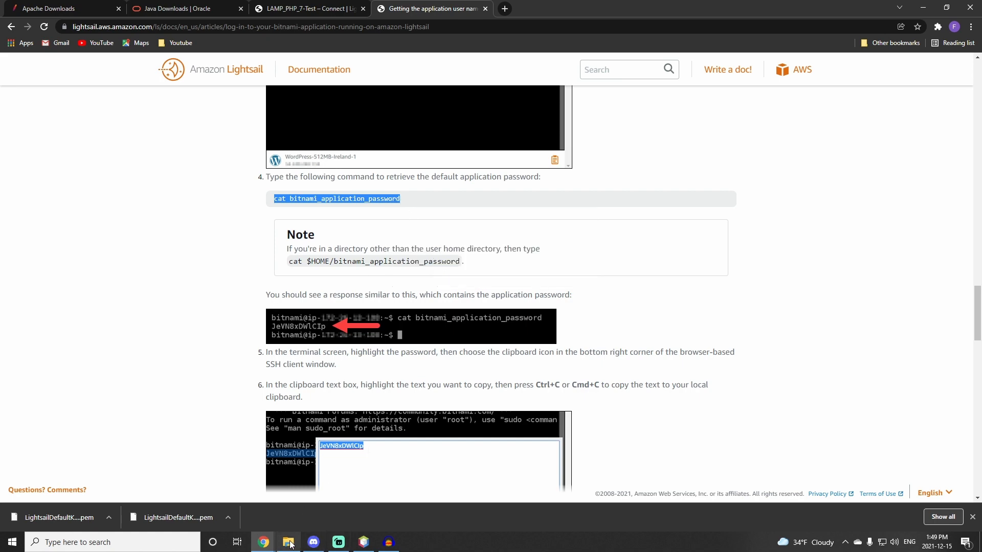
# Step: Paste and run the cat bitnami_application_password command in the SSH terminal
pyautogui.moveTo(264, 541)
pyautogui.click(318, 506)
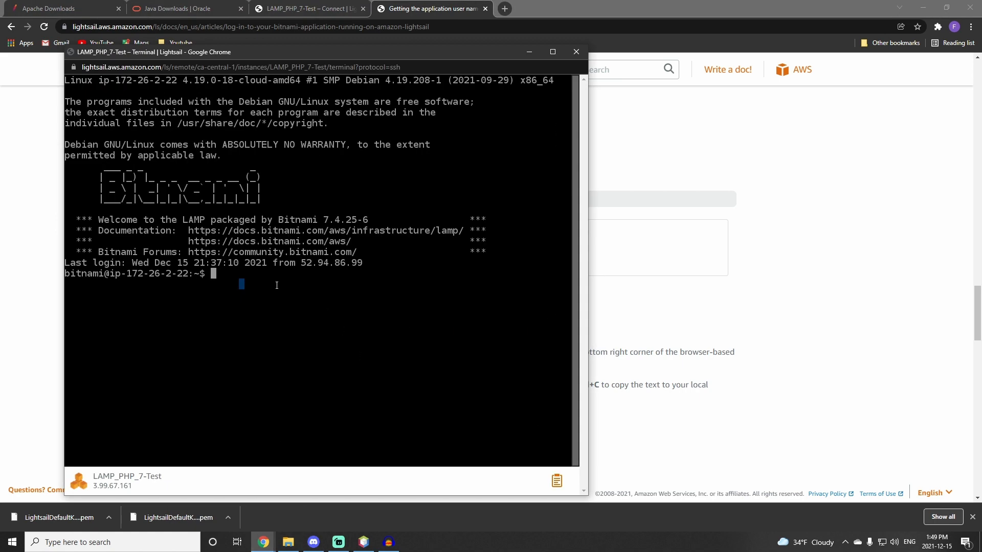
pyautogui.rightClick(260, 281)
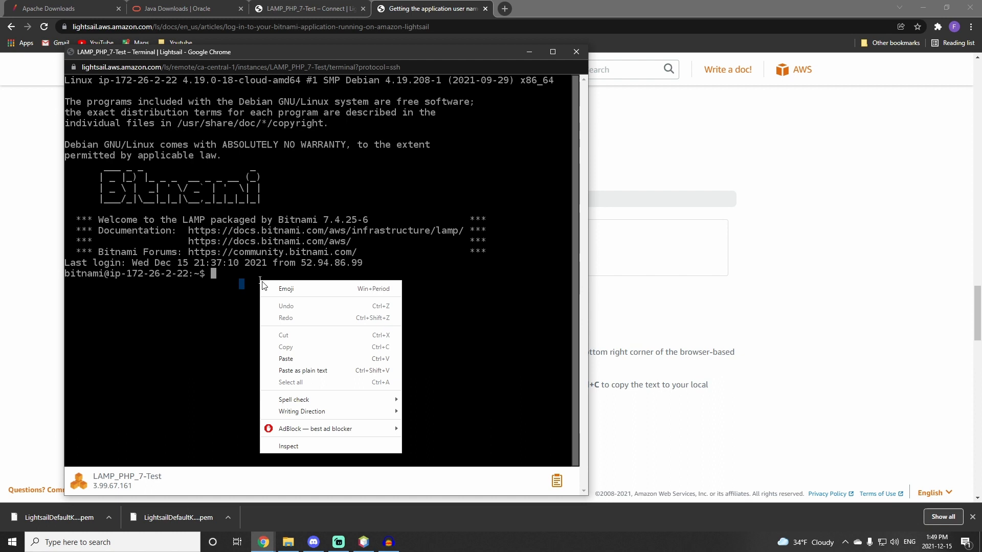
pyautogui.click(289, 354)
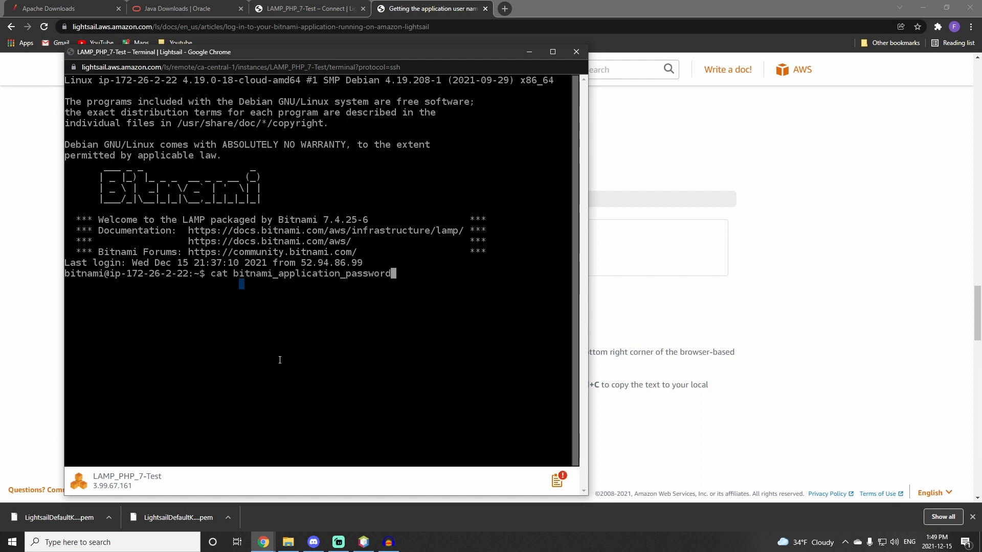
pyautogui.press('Return')
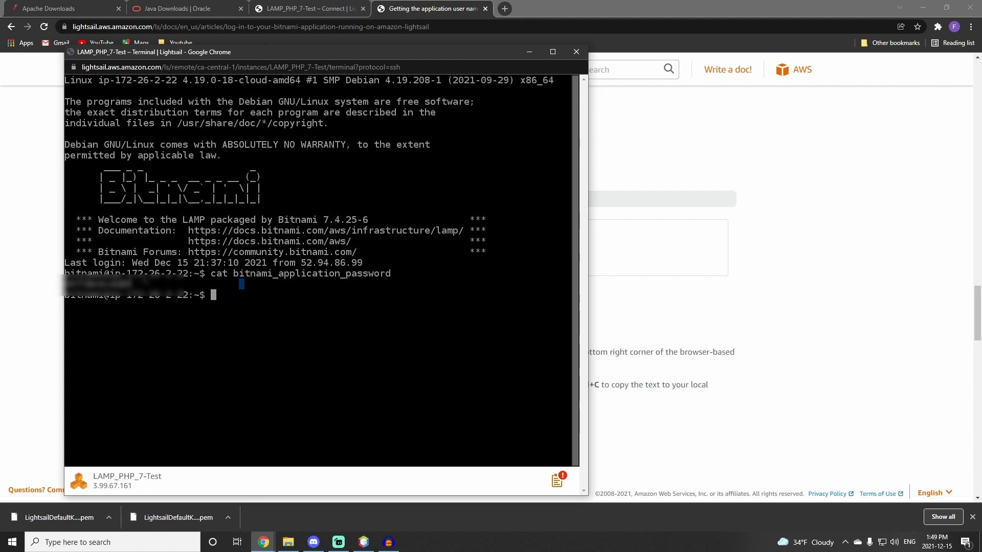
# Step: Copy the application password printed in the terminal
pyautogui.moveTo(241, 284); pyautogui.dragTo(69, 284)
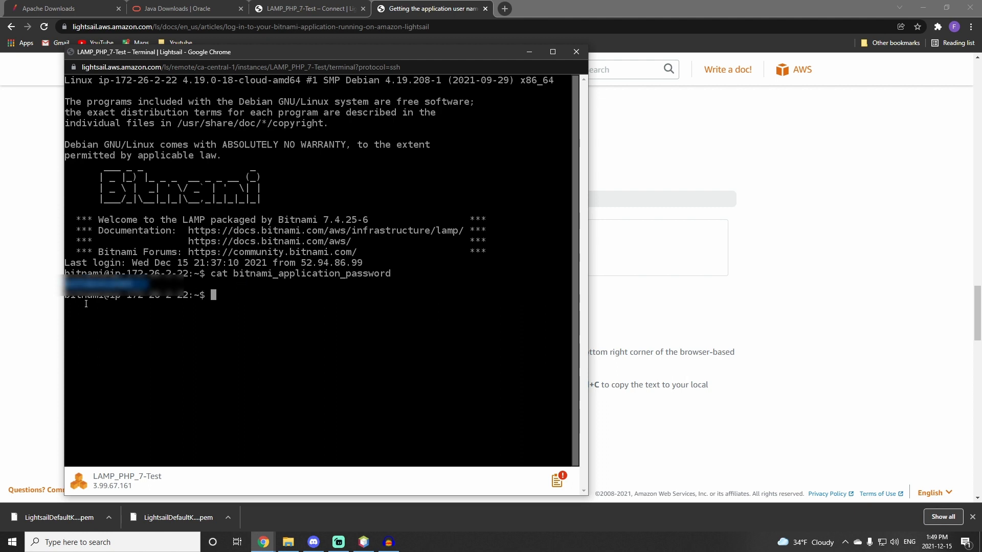
pyautogui.rightClick(92, 283)
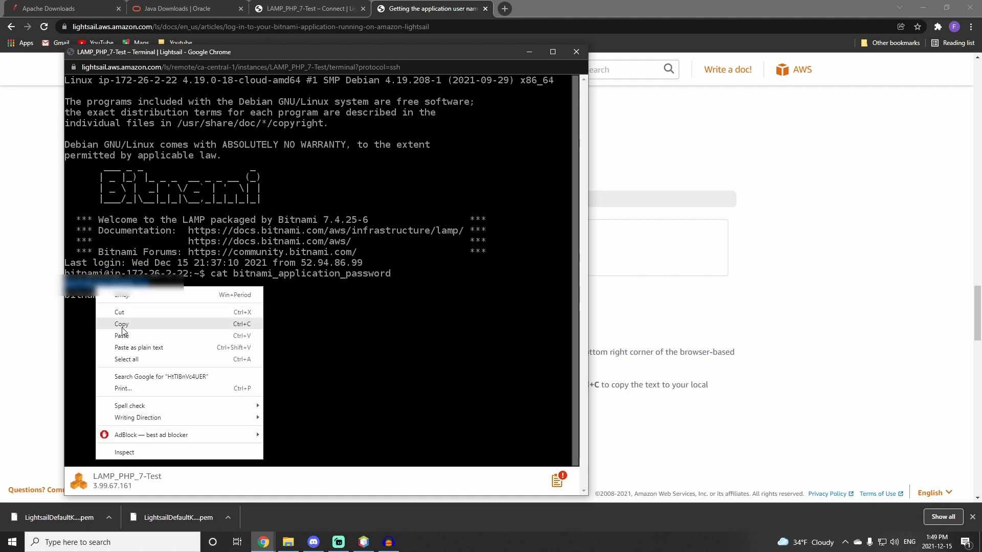
pyautogui.click(121, 327)
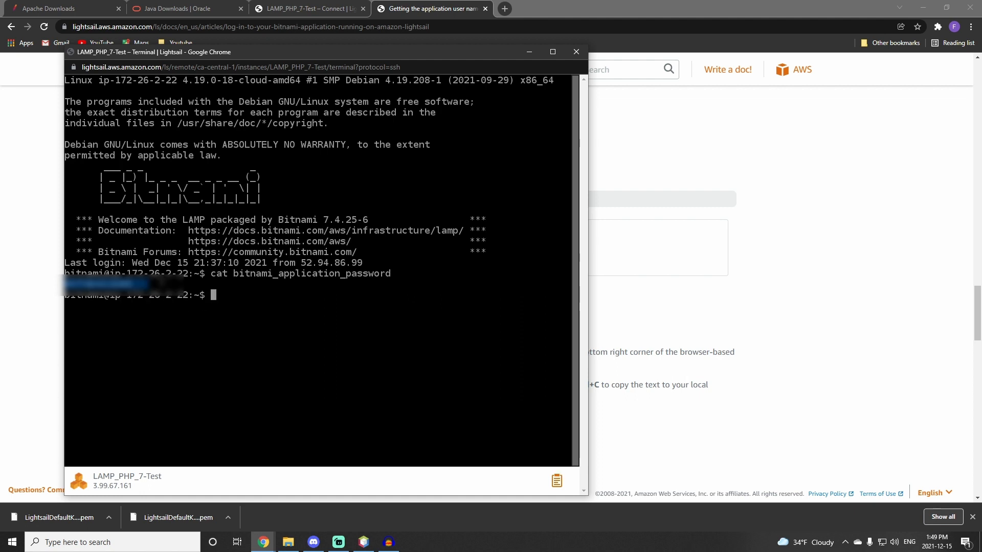
pyautogui.rightClick(118, 280)
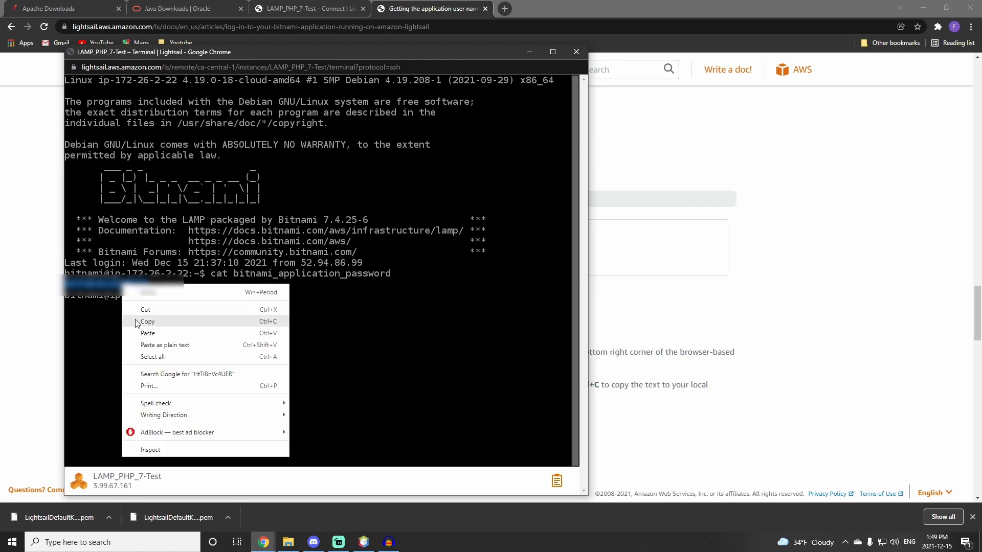
pyautogui.click(137, 321)
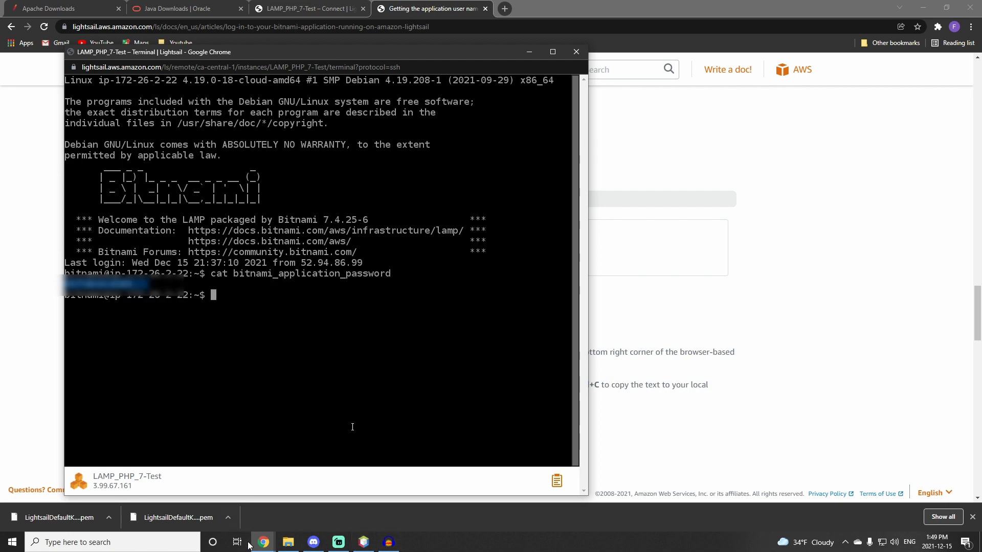
# Step: Replace the contents of the Password text file in YoutubeSeries with the copied application password and save it
pyautogui.click(284, 545)
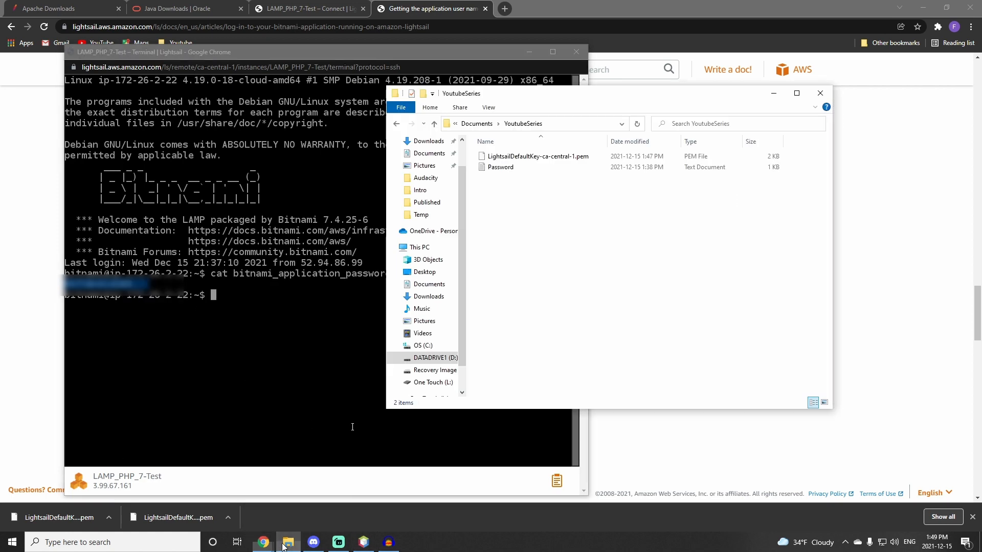
pyautogui.doubleClick(501, 167)
pyautogui.moveTo(163, 137); pyautogui.dragTo(61, 176)
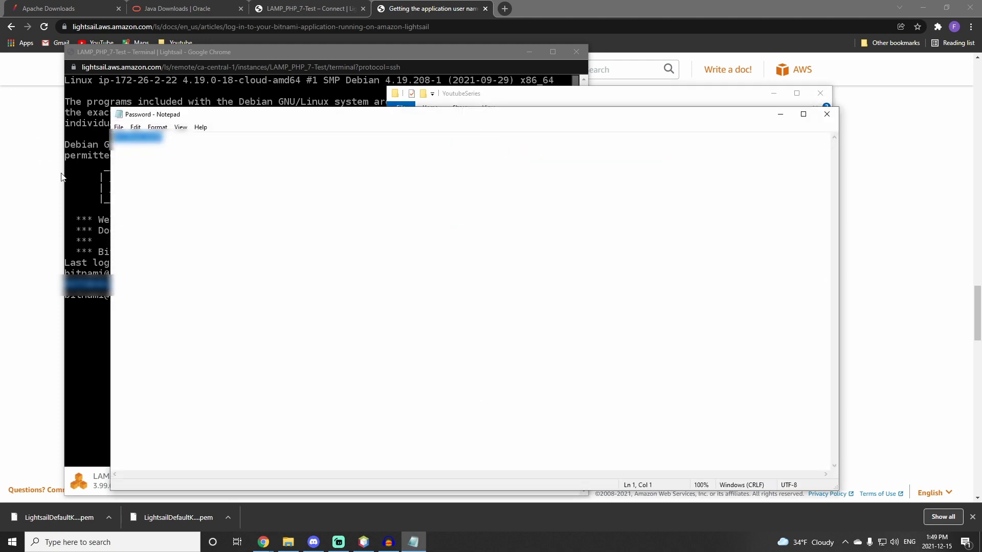
pyautogui.hotkey('ctrl', 'v')
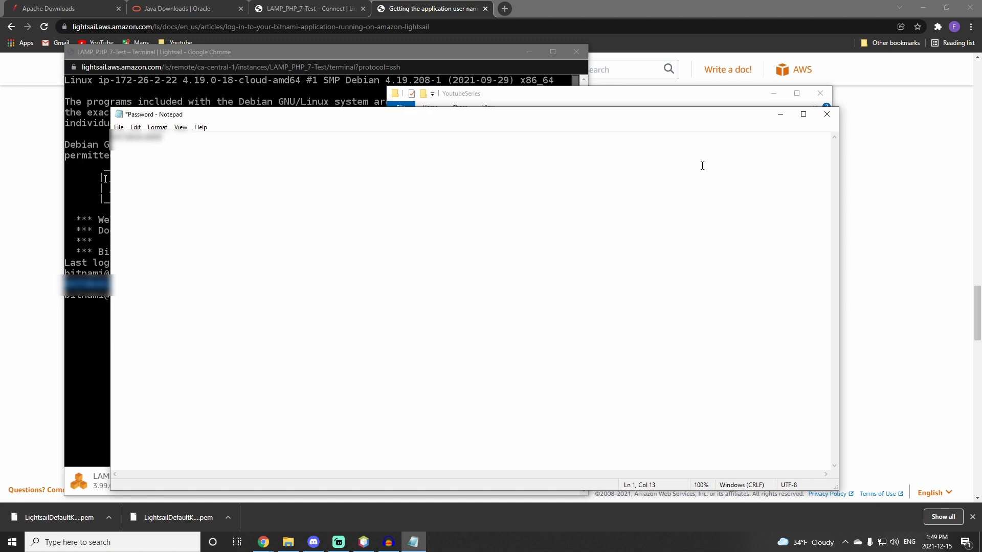
pyautogui.hotkey('ctrl', 's')
pyautogui.click(827, 114)
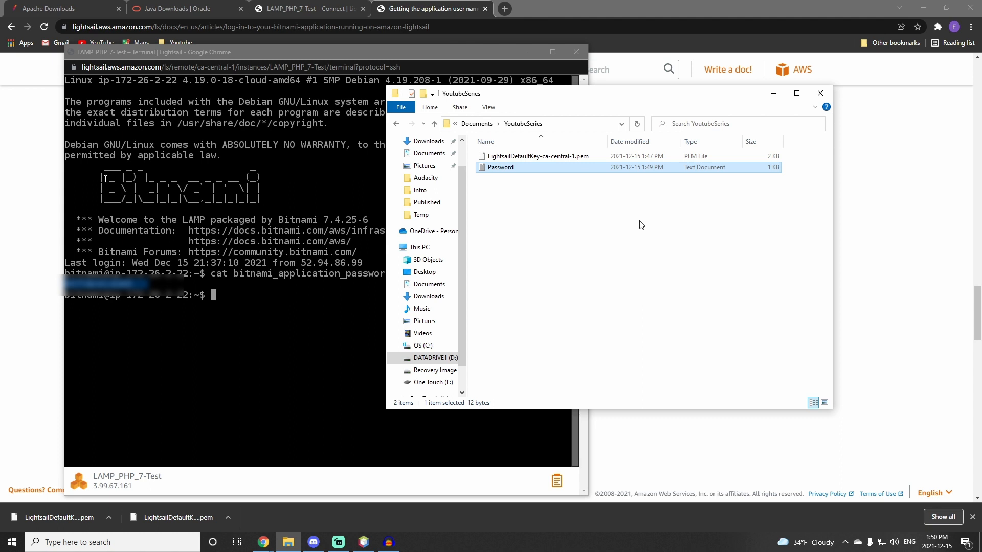
# Step: Log out of the SSH session with exit and close the terminal window
pyautogui.click(580, 197)
pyautogui.click(219, 265)
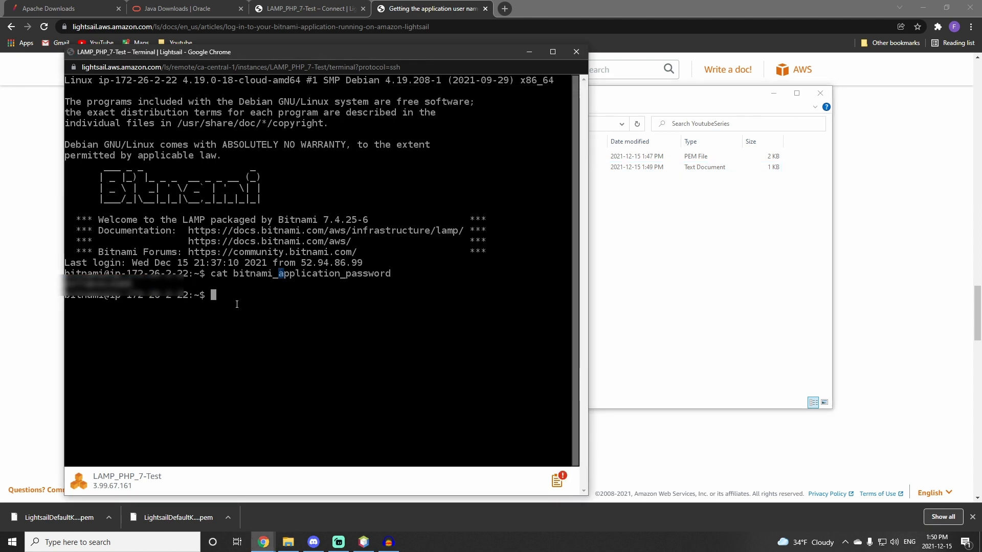
pyautogui.write('exit')
pyautogui.press('Return')
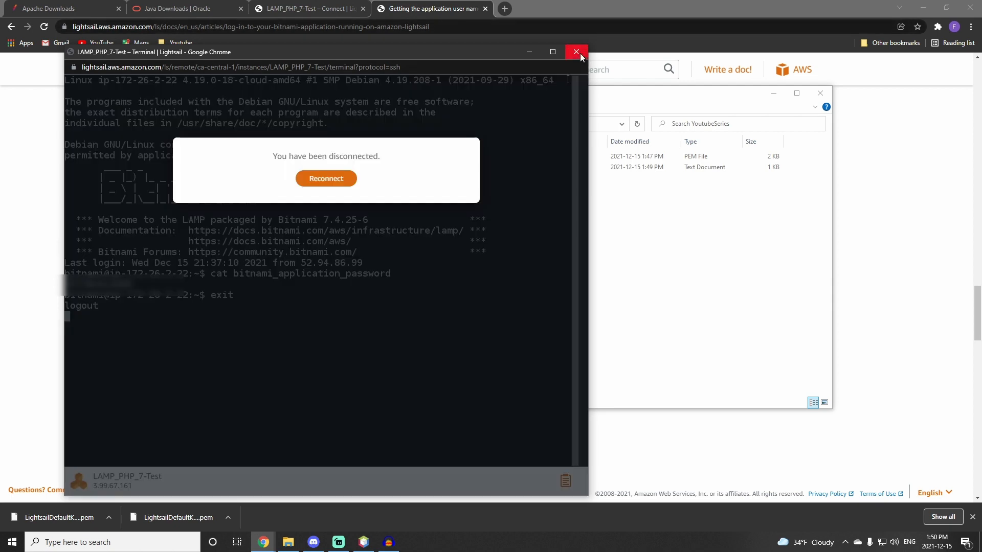
pyautogui.click(577, 52)
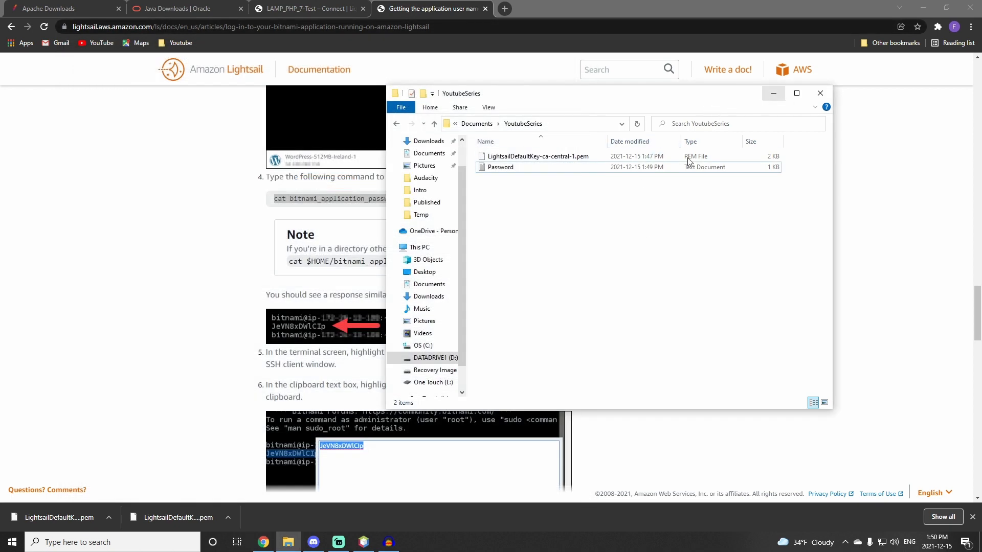
# Step: Switch to NetBeans and start a new PHP Application from Remote Server project
pyautogui.click(774, 93)
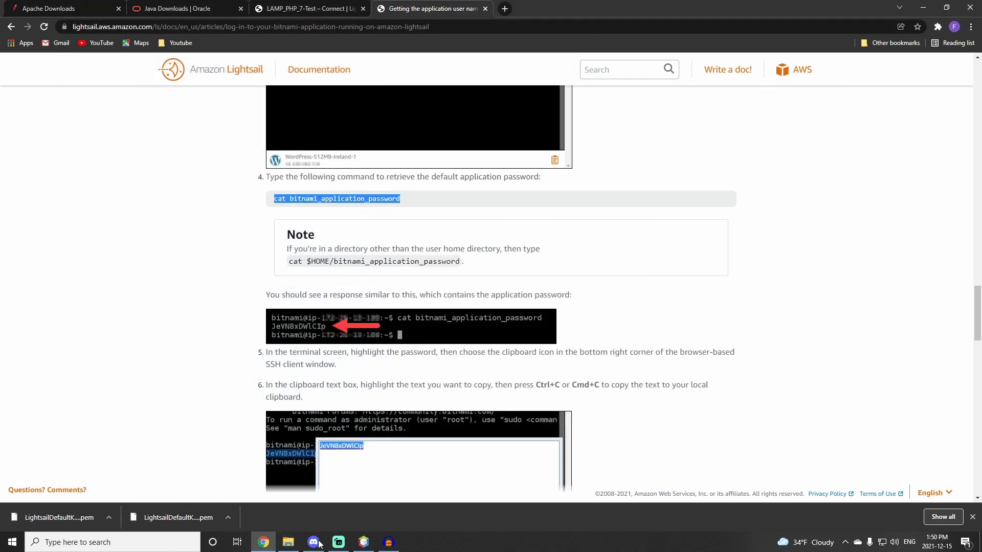
pyautogui.click(363, 542)
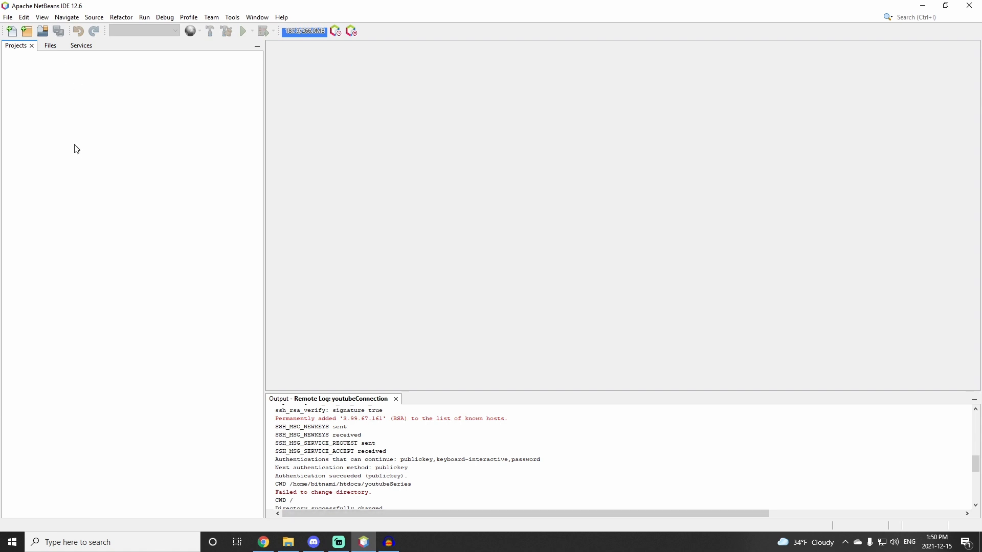
pyautogui.click(8, 17)
pyautogui.click(36, 30)
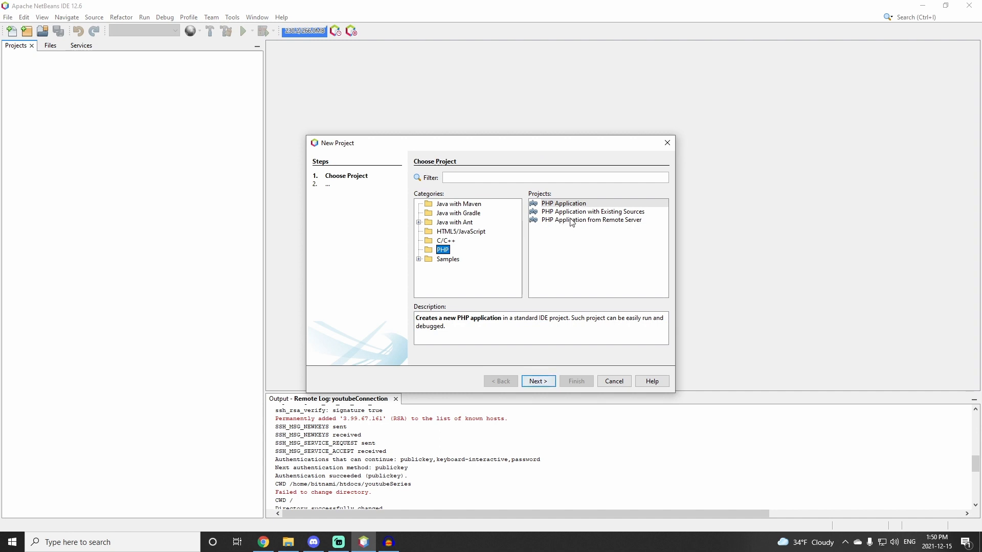
pyautogui.click(605, 221)
pyautogui.click(547, 382)
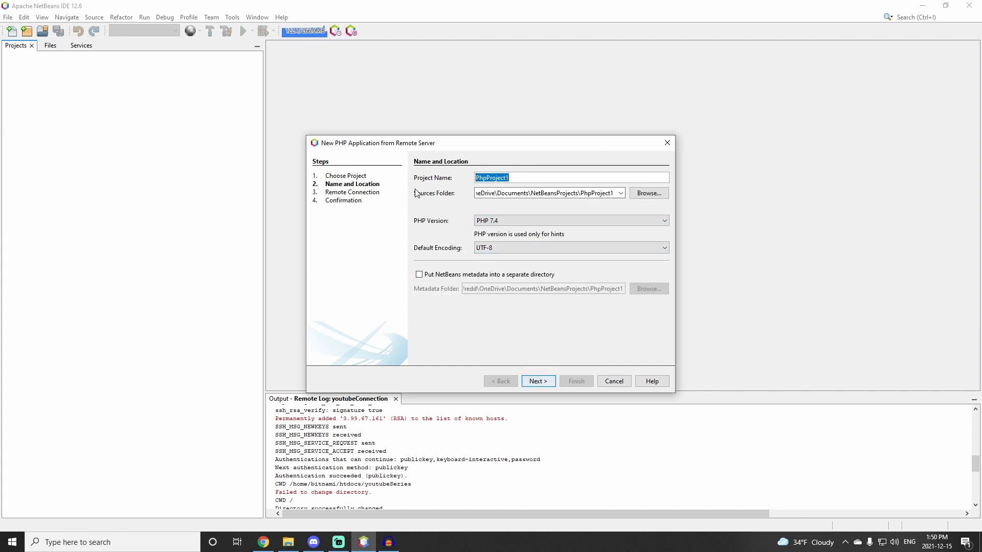
# Step: Name the project test, set its sources folder to D:\Documents\NetBeans_Projects, and continue to the remote connection page
pyautogui.write('test')
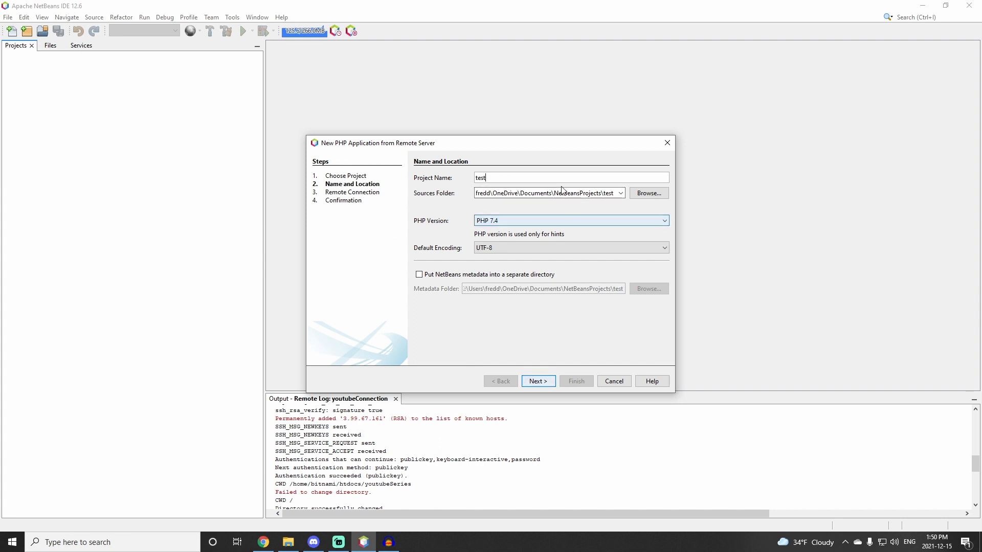
pyautogui.click(657, 193)
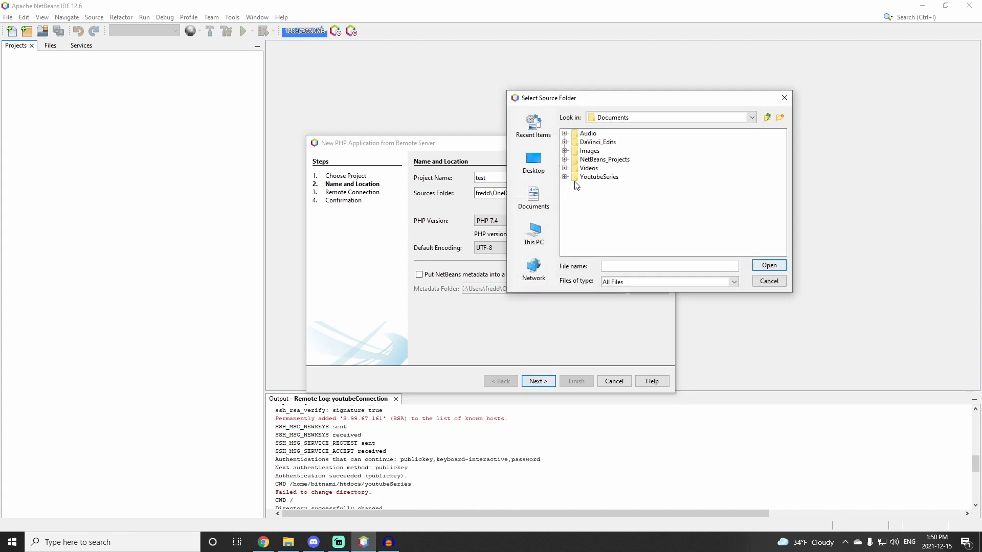
pyautogui.click(605, 159)
pyautogui.click(770, 265)
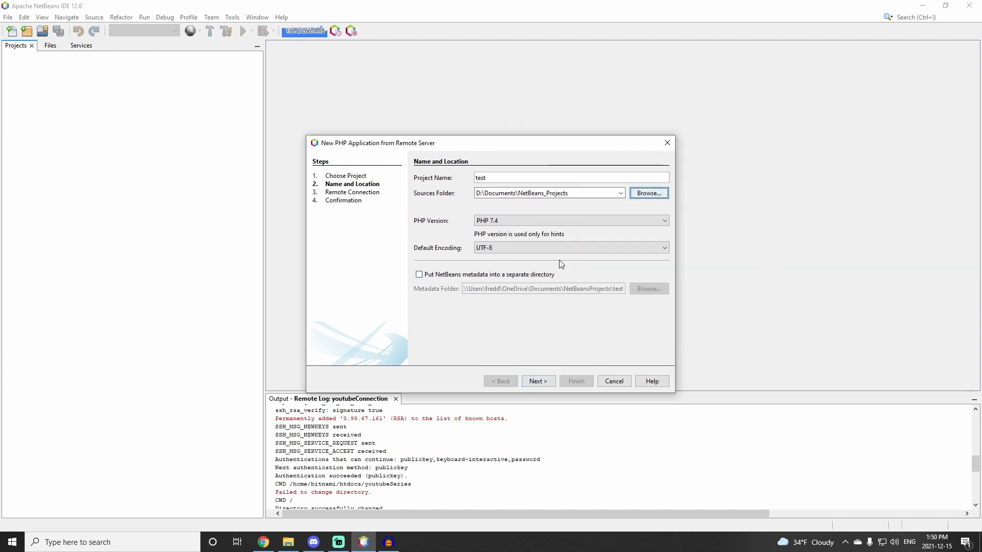
pyautogui.click(537, 382)
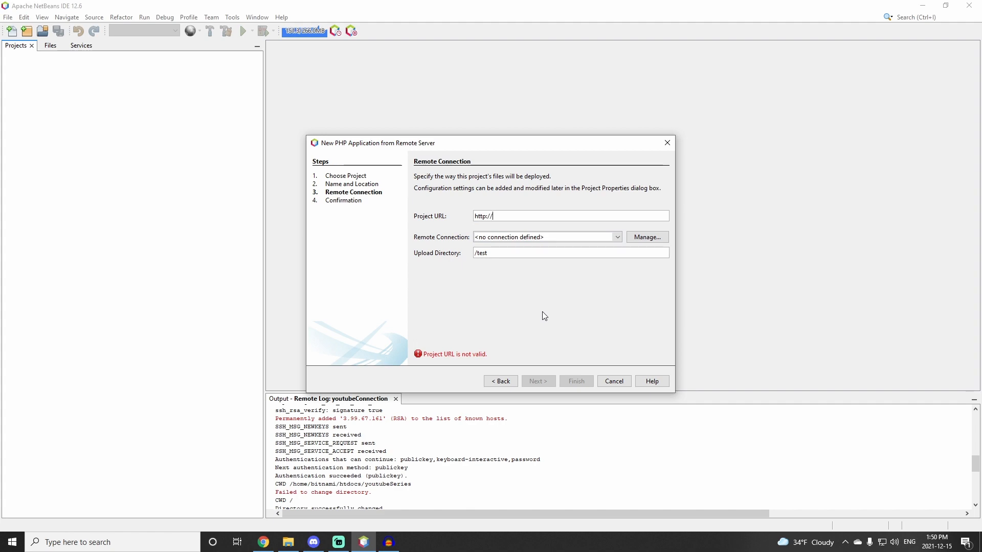
# Step: Copy the instance's static IP address from the Lightsail instance page
pyautogui.click(273, 543)
pyautogui.click(302, 8)
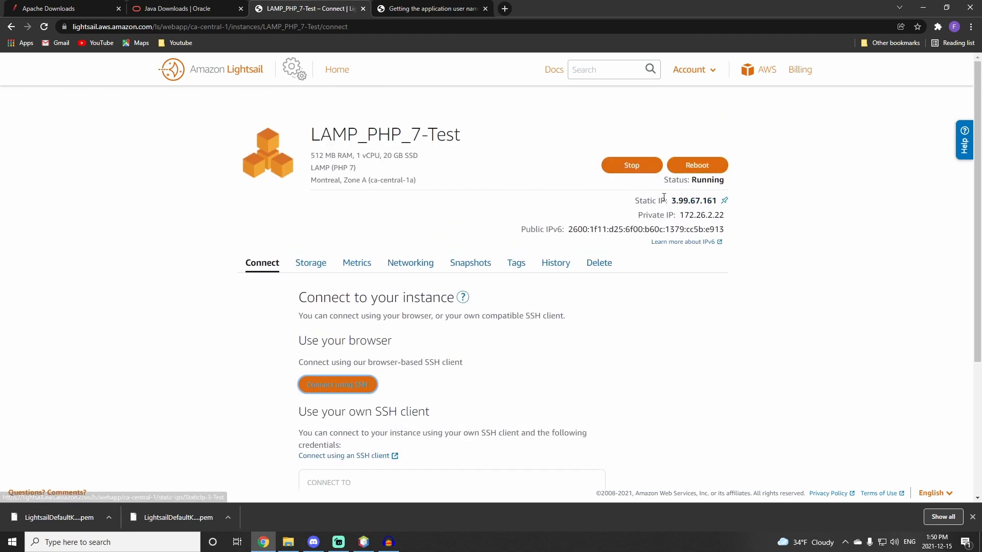
pyautogui.moveTo(668, 201); pyautogui.dragTo(715, 195)
pyautogui.hotkey('ctrl', 'c')
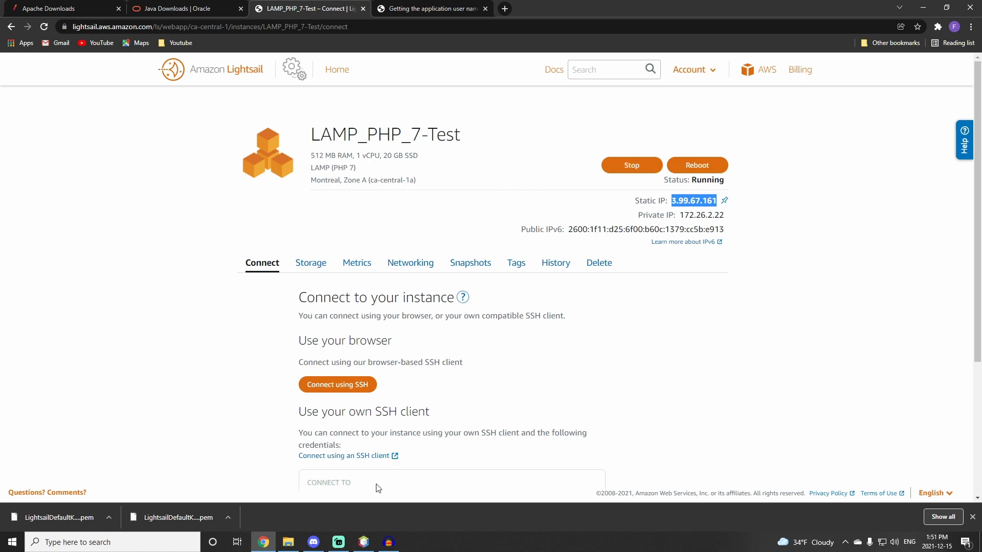
pyautogui.click(364, 542)
pyautogui.click(514, 216)
pyautogui.hotkey('ctrl', 'v')
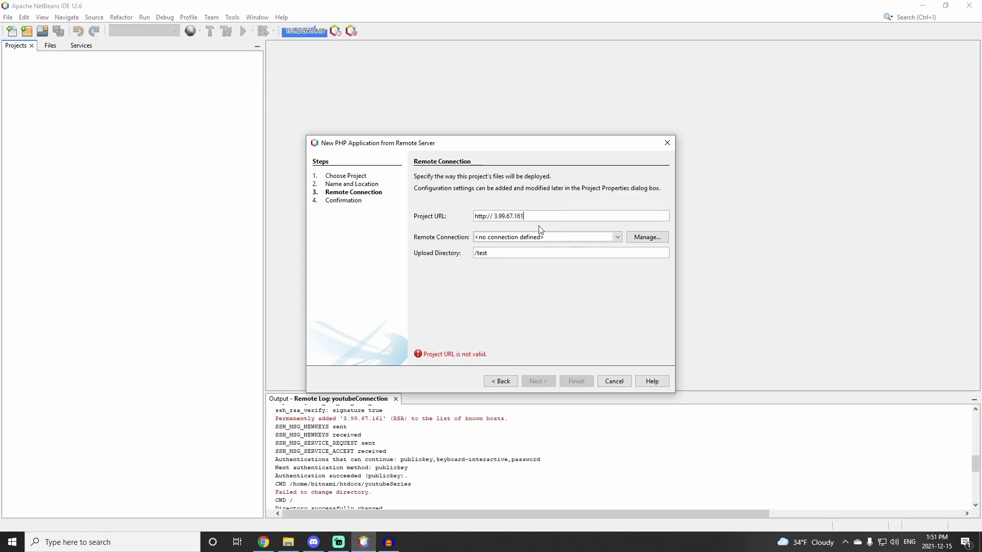
pyautogui.click(494, 215)
pyautogui.press('BackSpace')
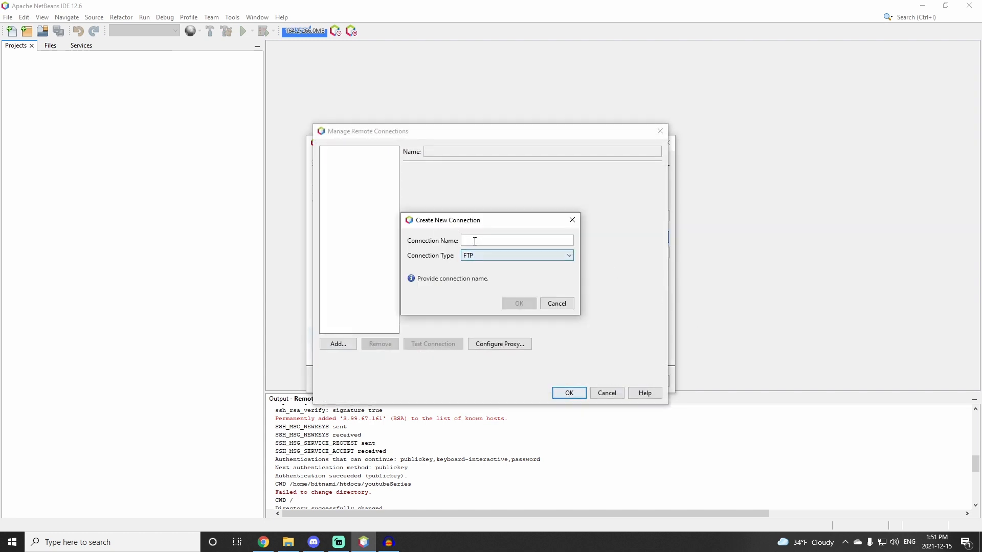
# Step: Create a new SFTP remote connection named testConnection
pyautogui.write('test')
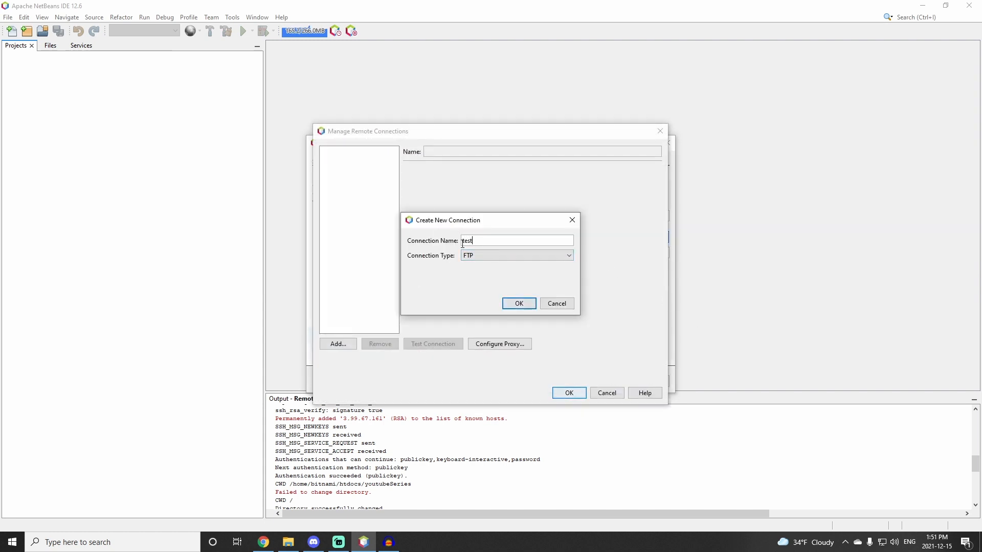
pyautogui.write('Connection')
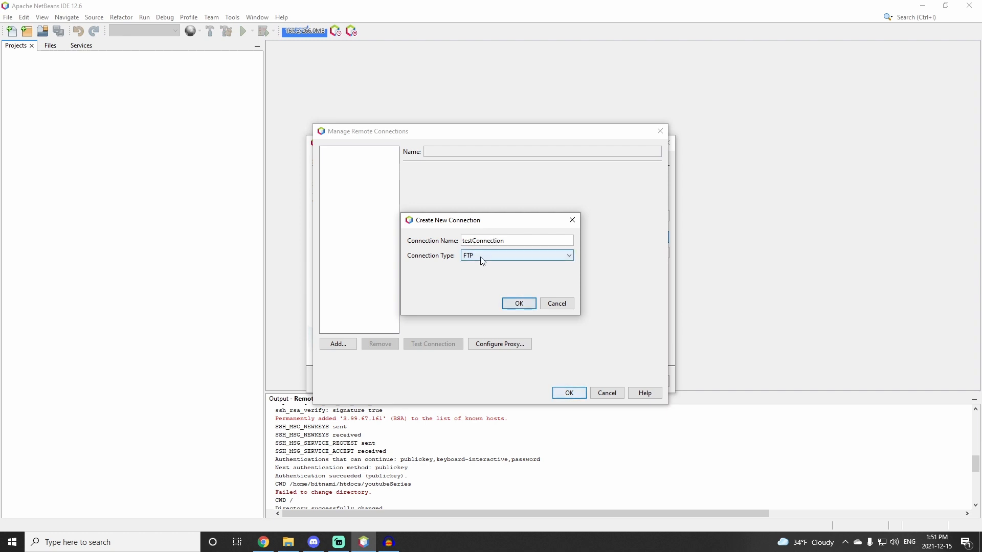
pyautogui.click(480, 257)
pyautogui.click(479, 274)
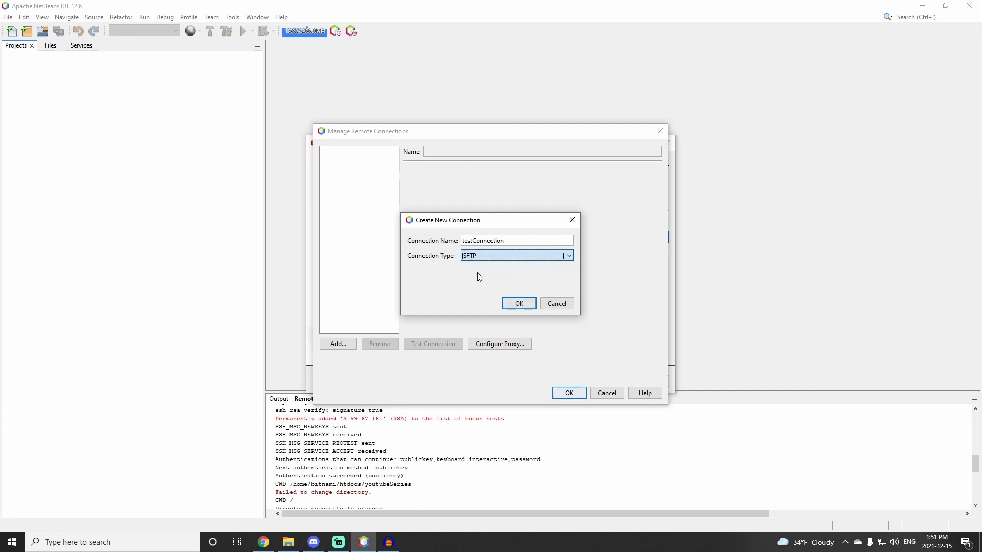
pyautogui.click(518, 305)
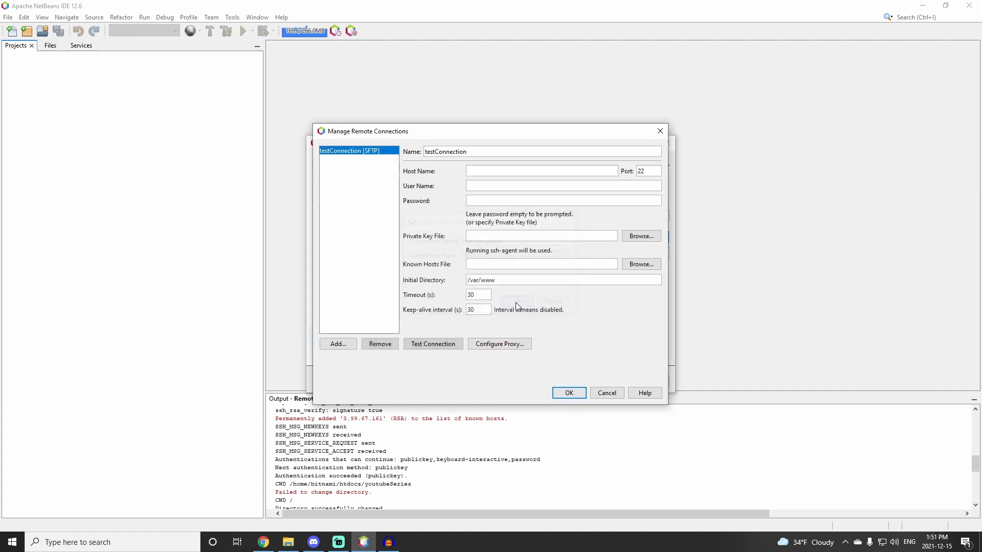
# Step: Enter 3.99.67.161 as the connection's host name and bitnami as the user name
pyautogui.click(479, 169)
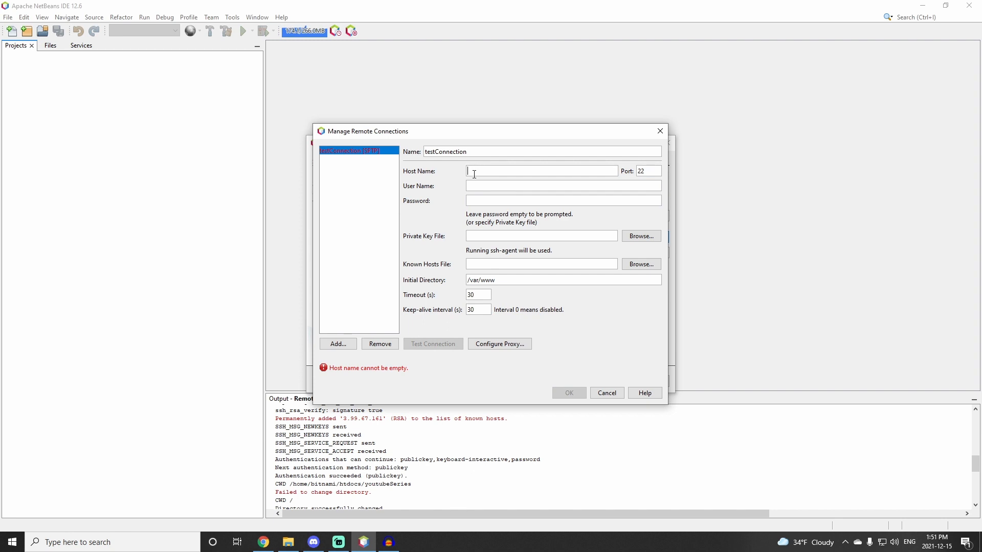
pyautogui.hotkey('ctrl', 'v')
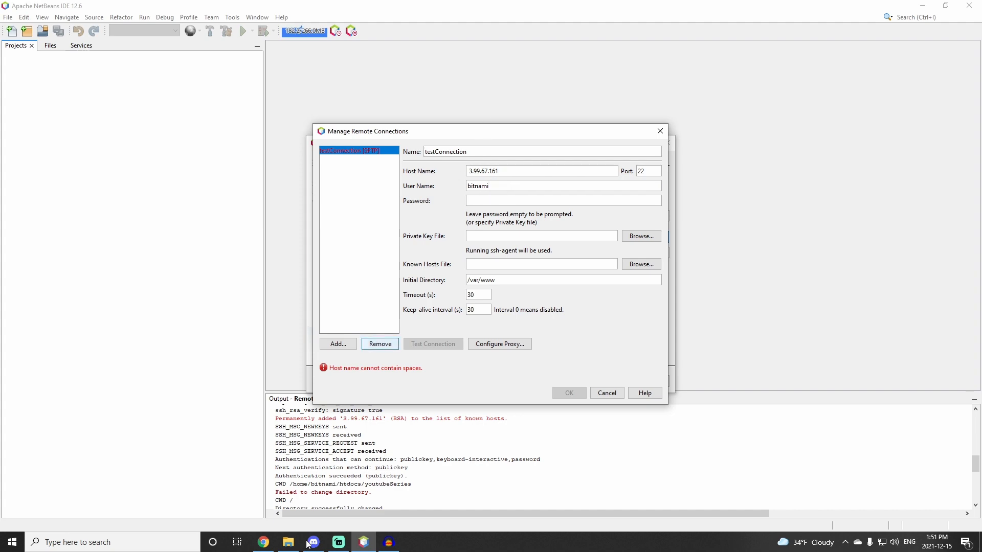
# Step: Copy the password from the Password text file and paste it into the connection's password field
pyautogui.click(288, 542)
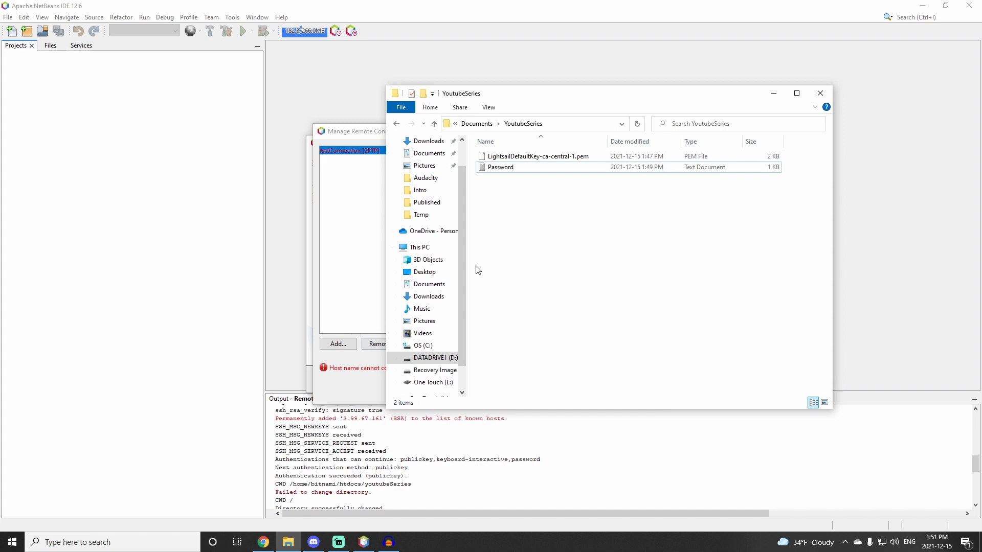
pyautogui.doubleClick(495, 169)
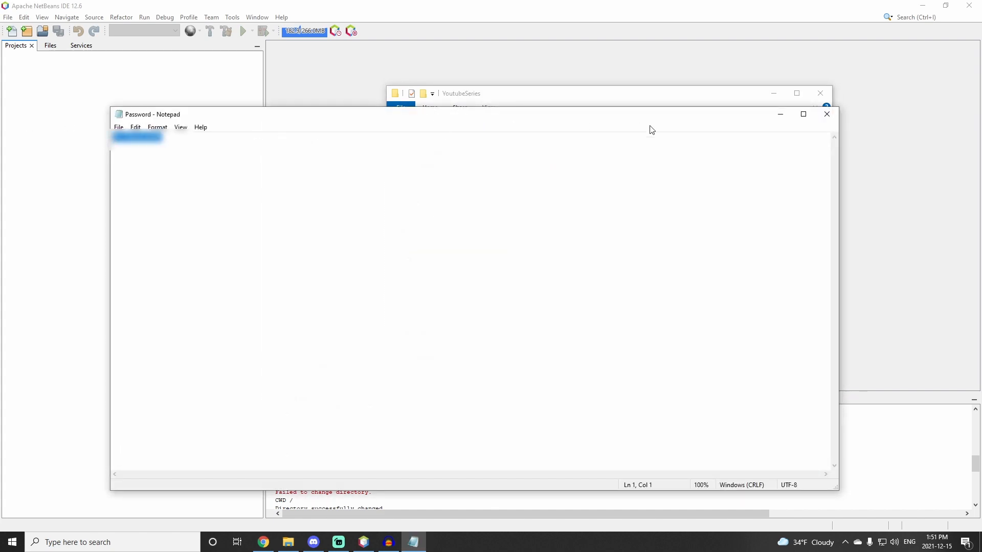
pyautogui.click(826, 114)
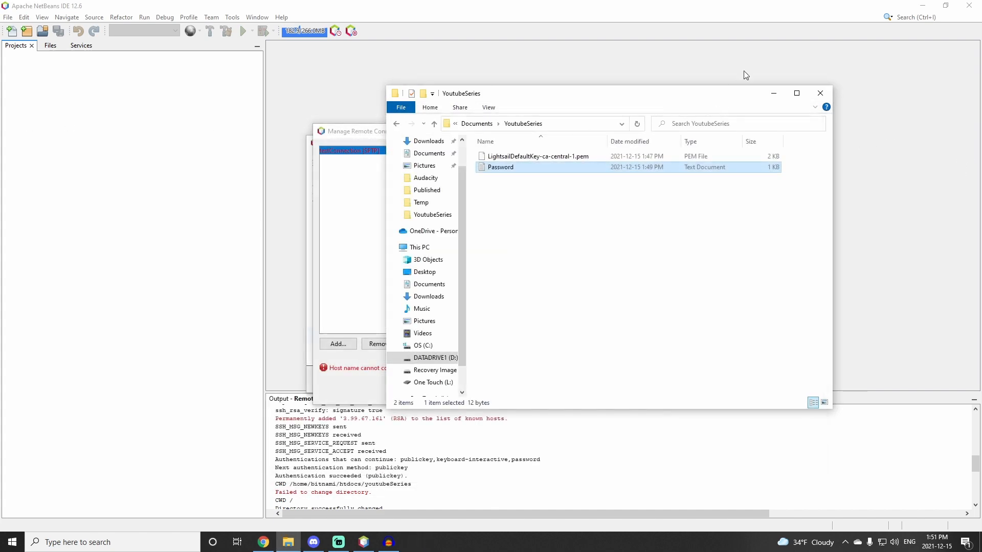
pyautogui.click(774, 93)
pyautogui.click(488, 200)
pyautogui.hotkey('ctrl', 'v')
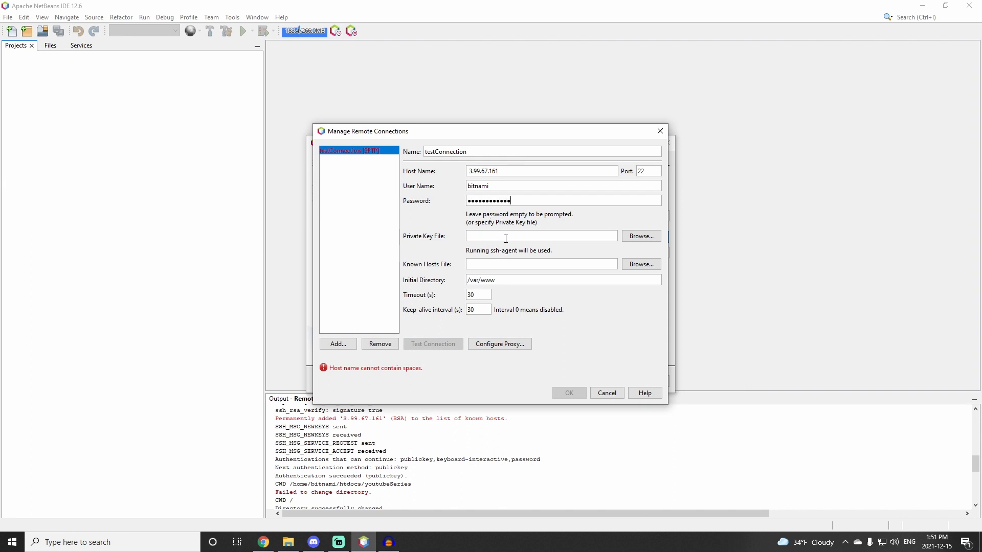
# Step: Set the private key file to LightsailDefaultKey-ca-central-1.pem in D:\Documents\YoutubeSeries
pyautogui.click(639, 237)
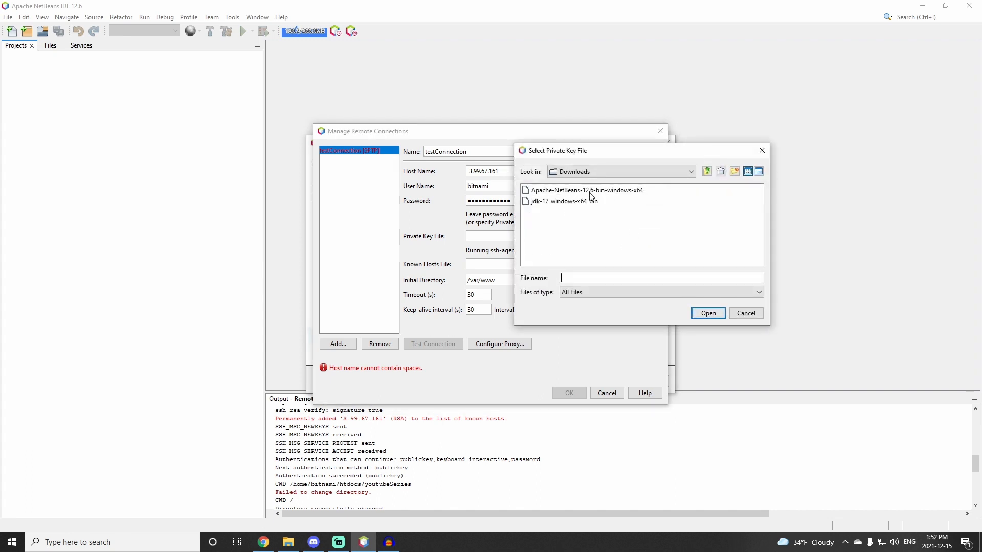
pyautogui.click(577, 173)
pyautogui.scroll(3, 573, 230)
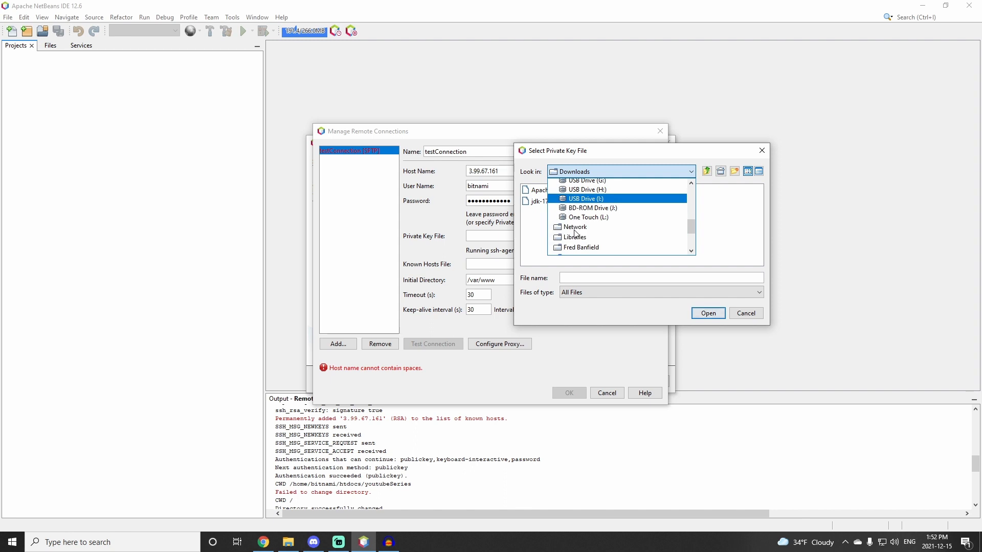
pyautogui.scroll(1, 568, 236)
pyautogui.scroll(-1, 568, 232)
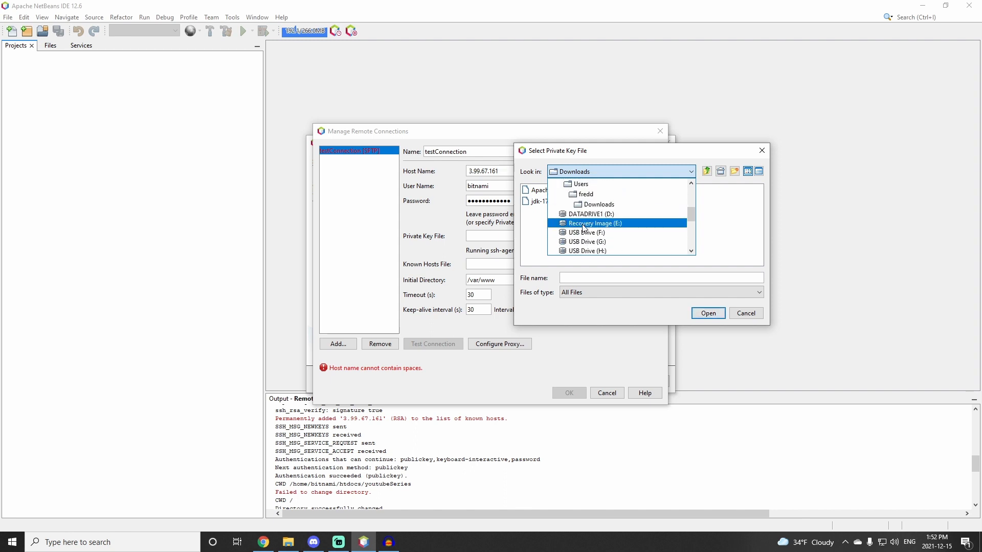
pyautogui.click(581, 215)
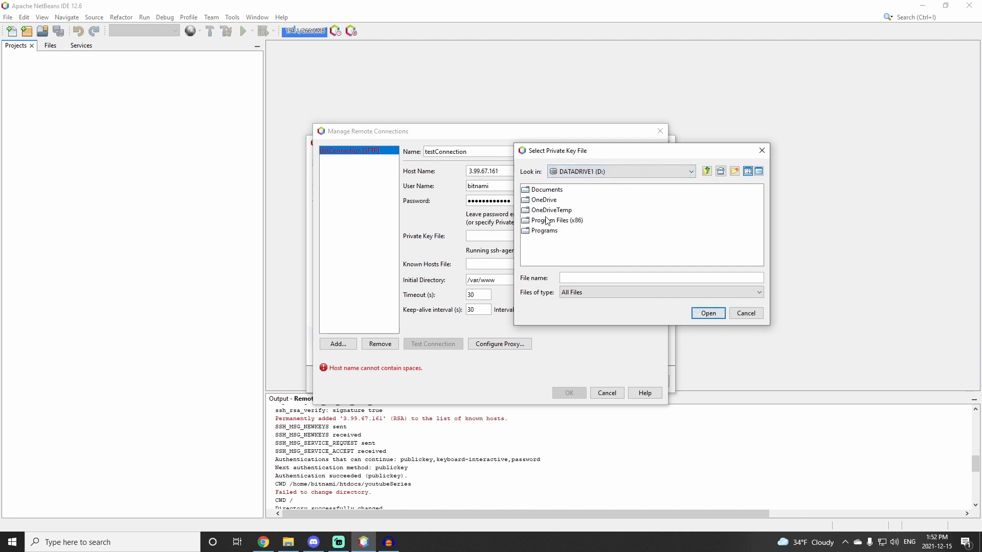
pyautogui.doubleClick(545, 192)
pyautogui.doubleClick(553, 221)
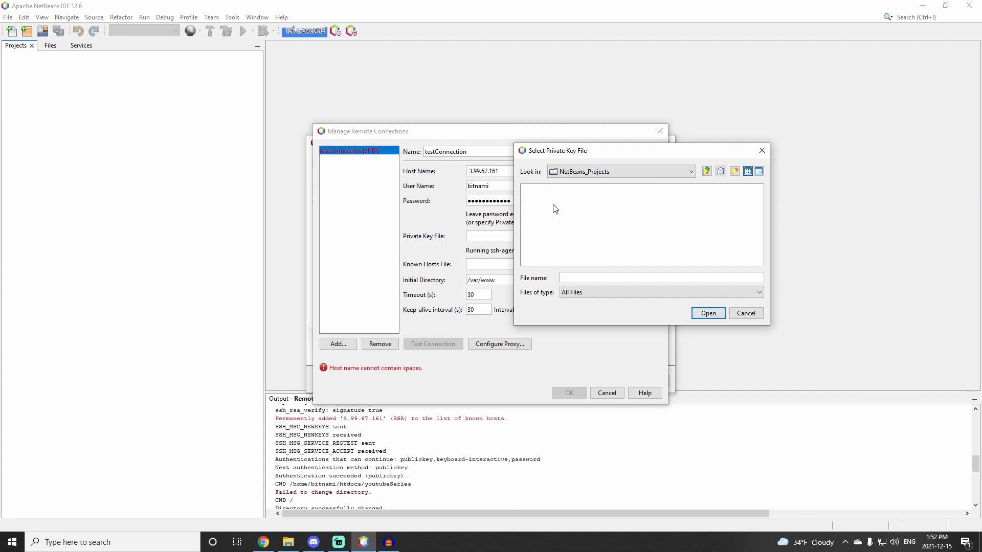
pyautogui.click(613, 292)
pyautogui.click(594, 172)
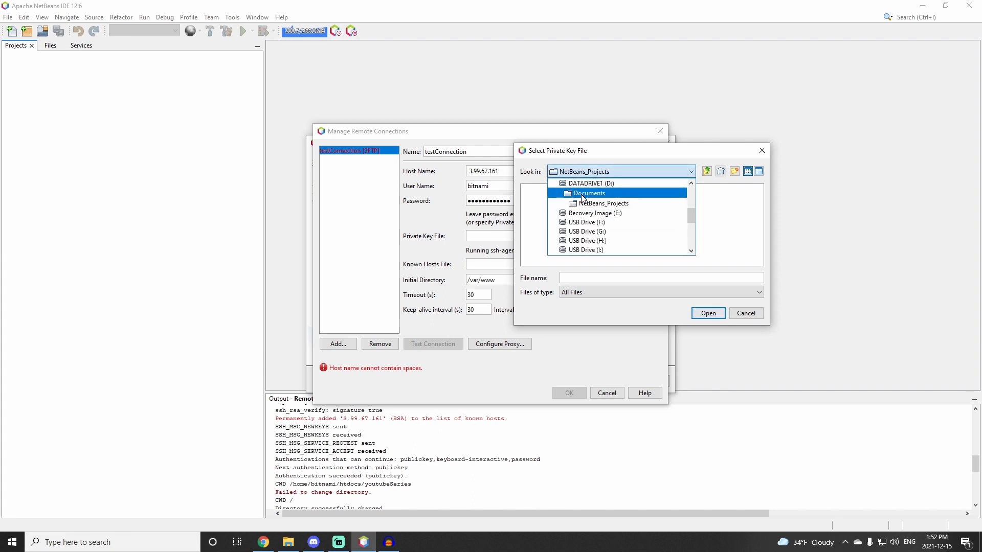
pyautogui.click(562, 193)
pyautogui.doubleClick(551, 241)
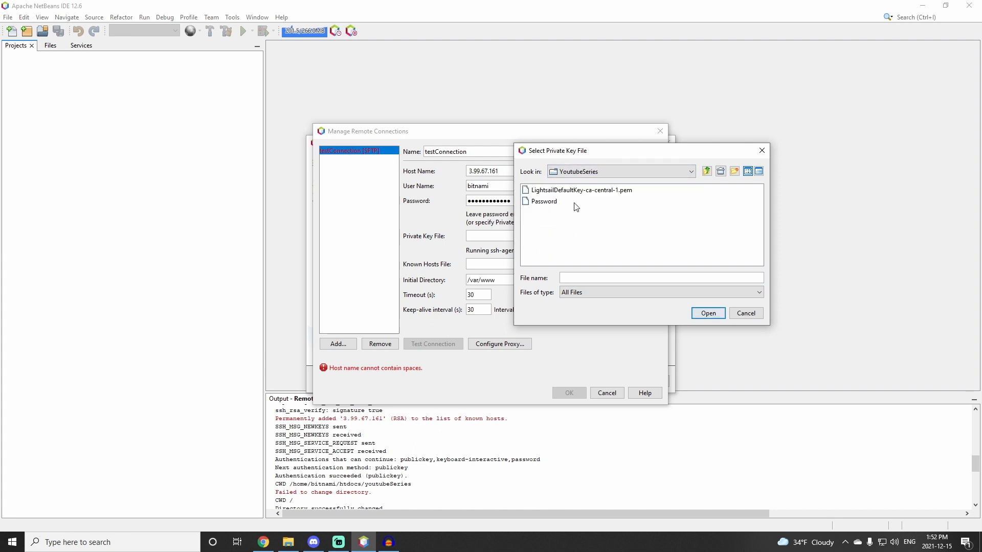
pyautogui.click(560, 190)
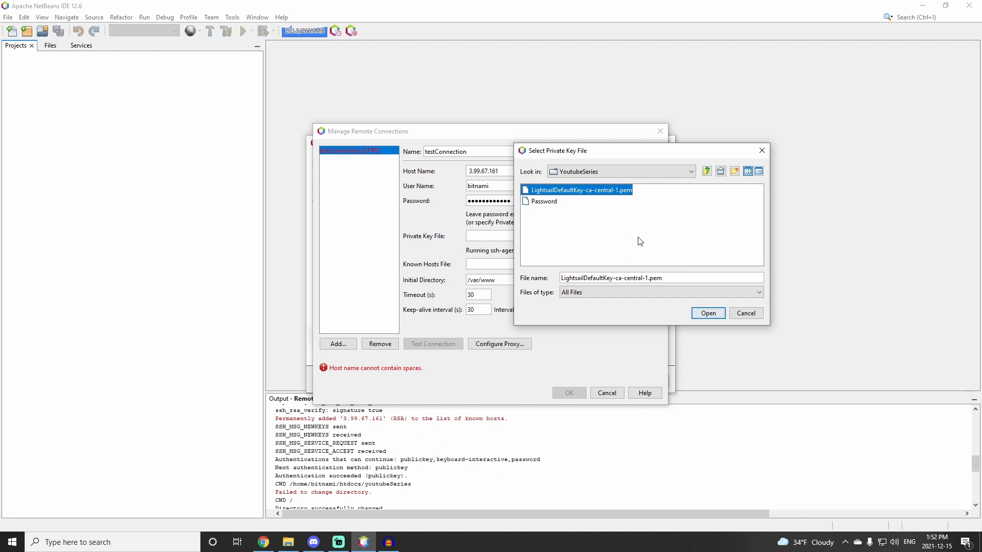
pyautogui.click(693, 318)
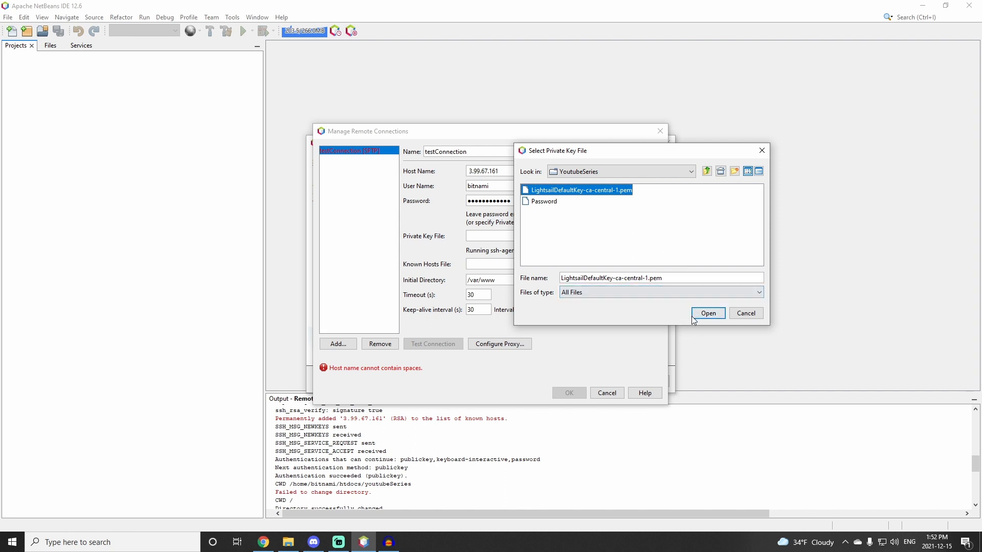
pyautogui.click(719, 316)
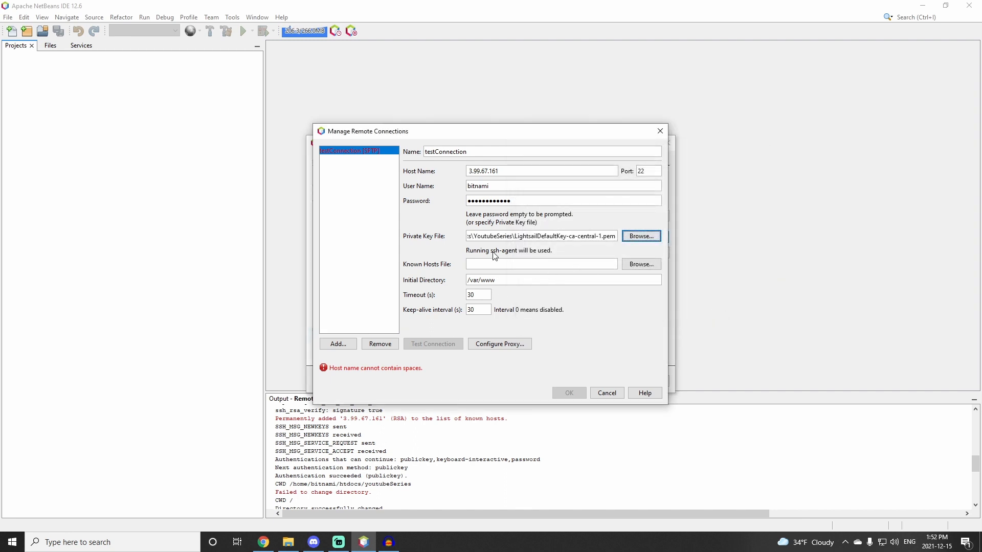
# Step: Set the connection's initial directory to /home/bitnami/htdocs
pyautogui.moveTo(510, 281); pyautogui.dragTo(468, 280)
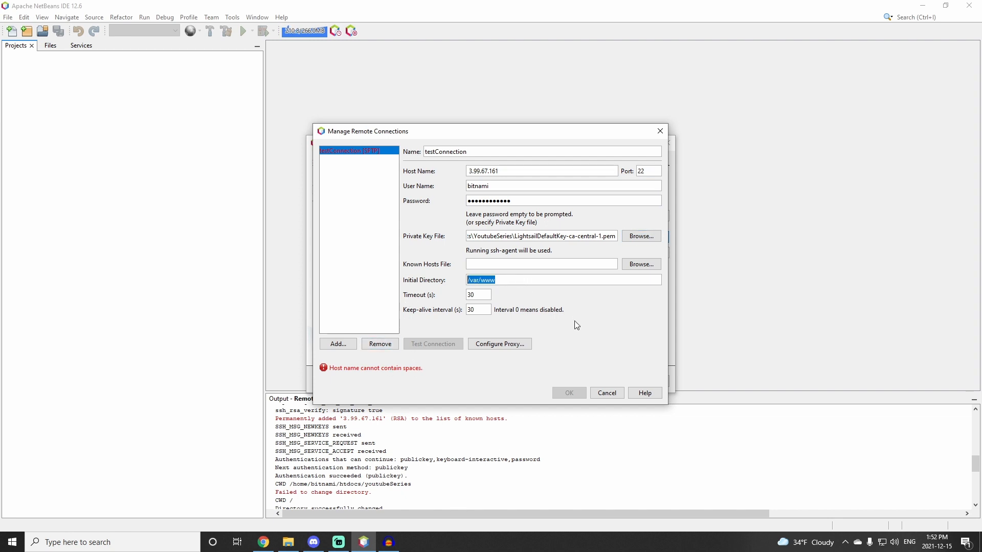
pyautogui.write('/home/bitnami/htdoc')
pyautogui.press('BackSpace')
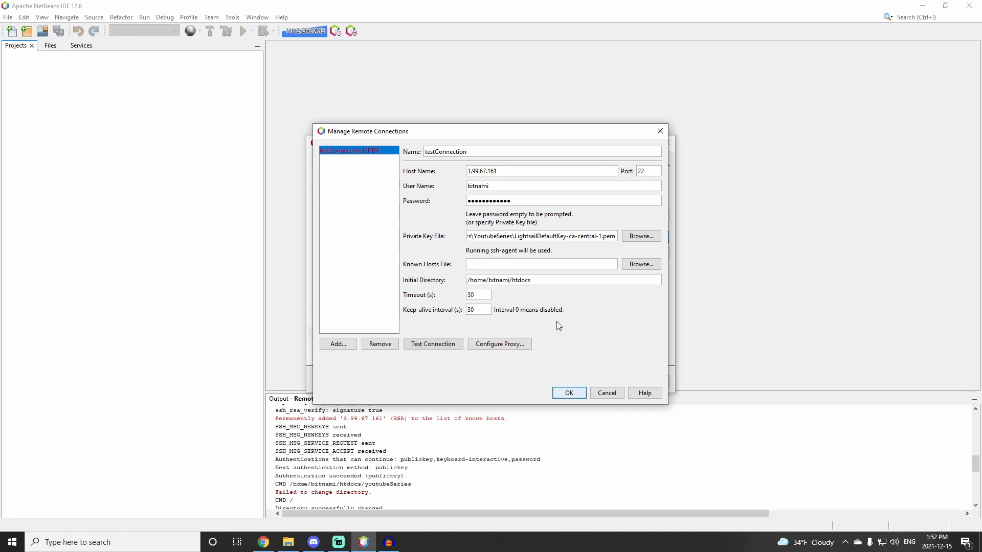
# Step: Test the connection, accept the host authenticity warning, and save the connection
pyautogui.click(442, 348)
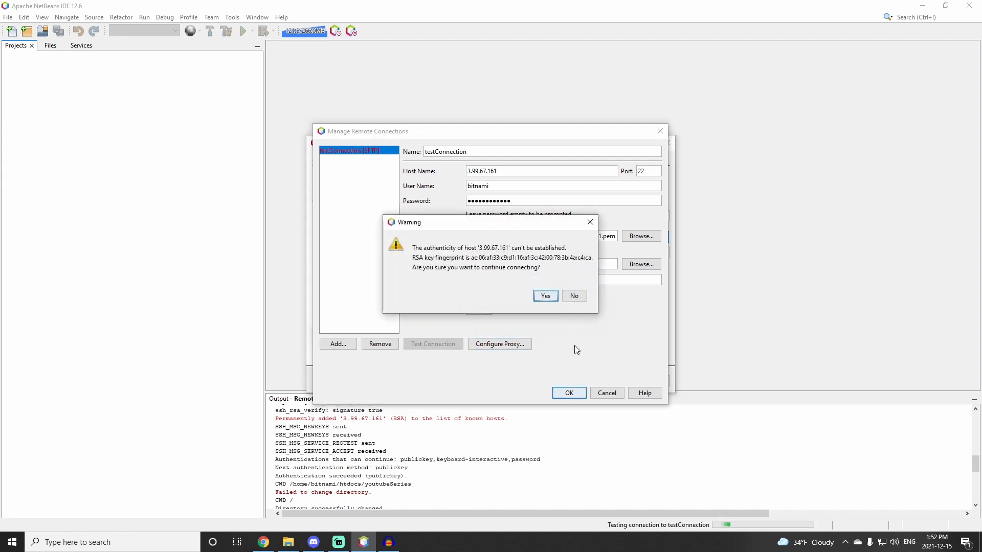
pyautogui.click(544, 297)
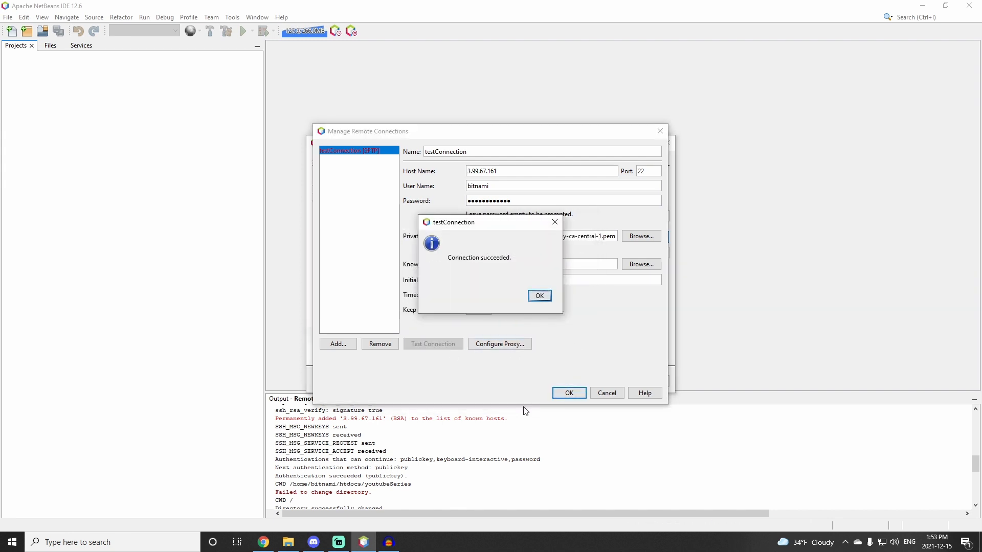
pyautogui.click(539, 297)
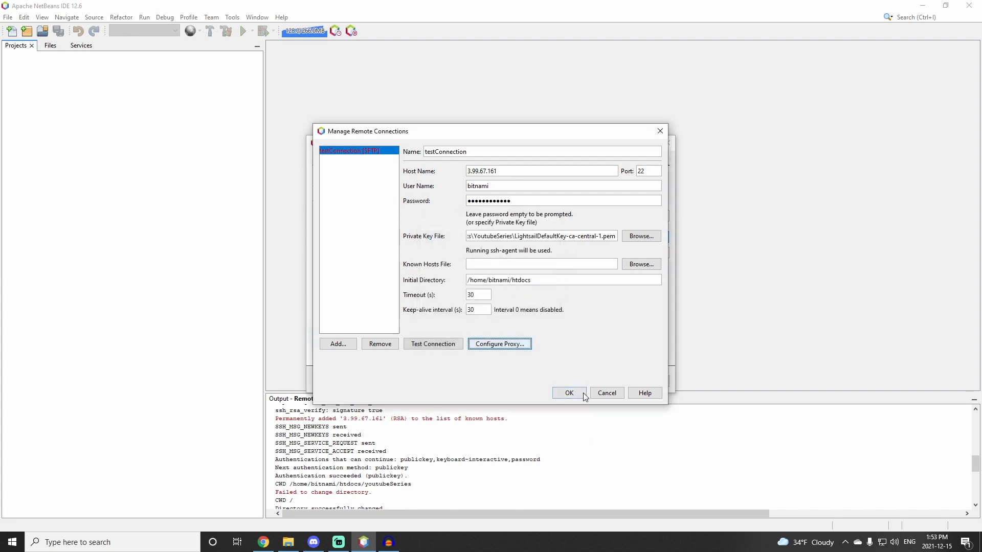
pyautogui.click(568, 393)
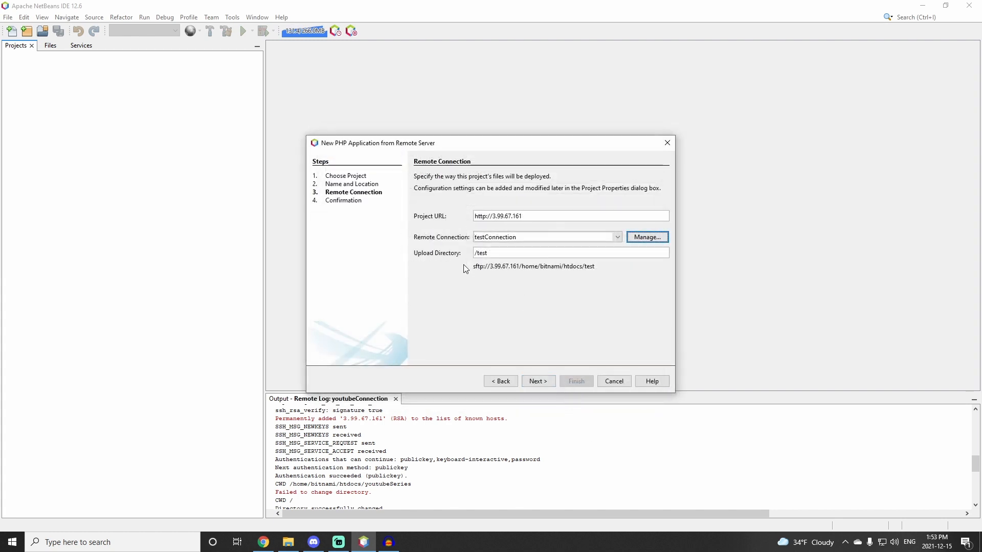
# Step: Clear the upload directory and continue the wizard, accepting the host authenticity warning
pyautogui.press('Tab')
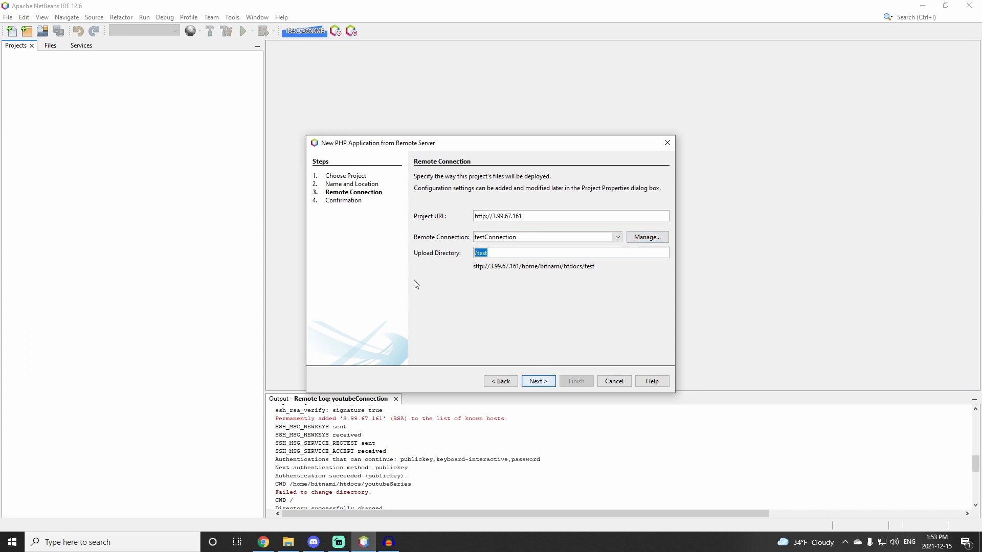
pyautogui.press('BackSpace')
pyautogui.click(542, 384)
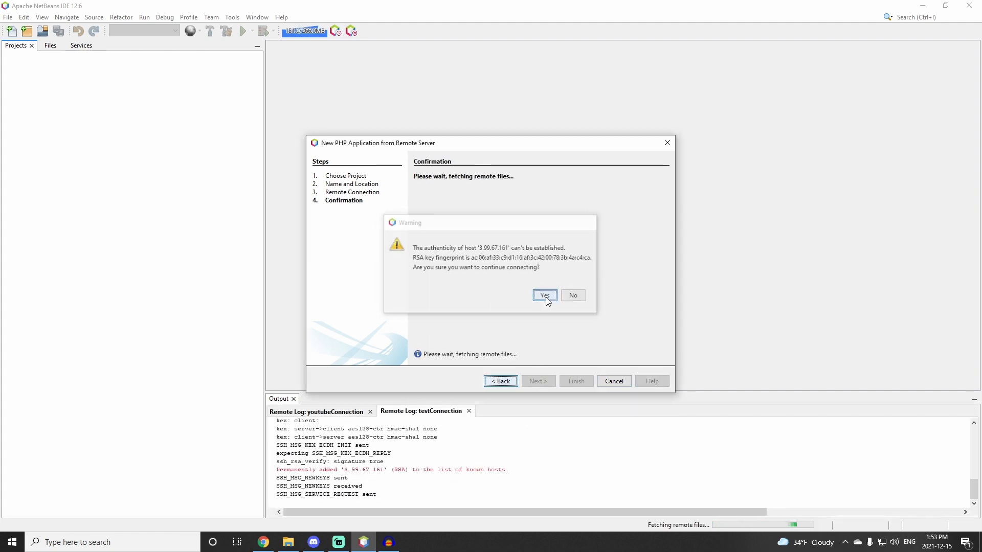
pyautogui.click(545, 296)
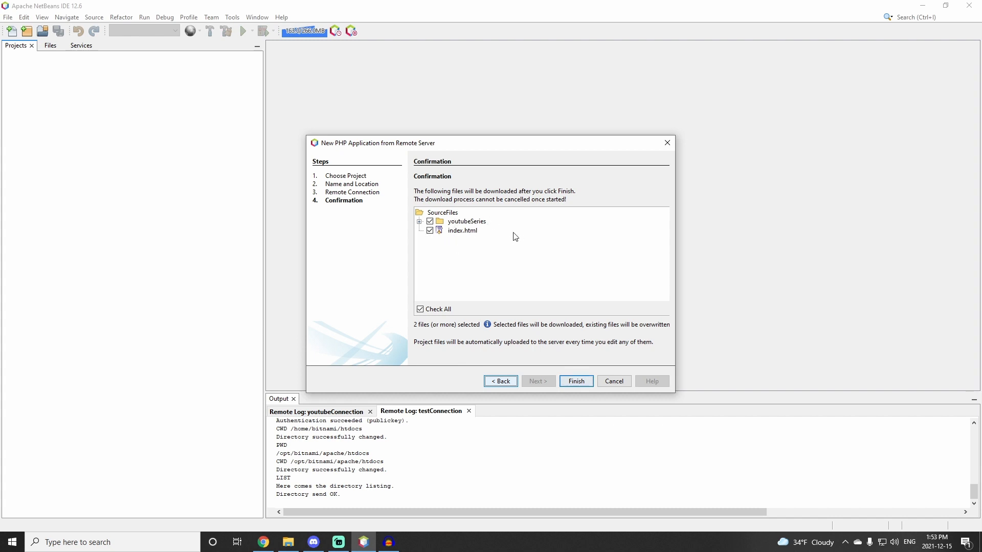
# Step: Exclude the youtubeSeries folder from the download and finish the wizard, accepting the host warning
pyautogui.click(478, 226)
pyautogui.click(430, 221)
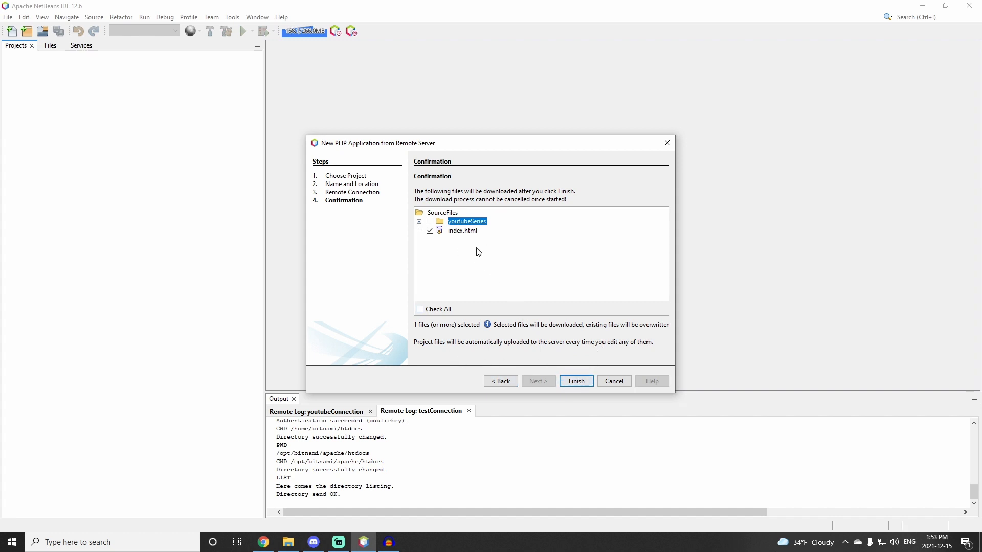
pyautogui.click(572, 383)
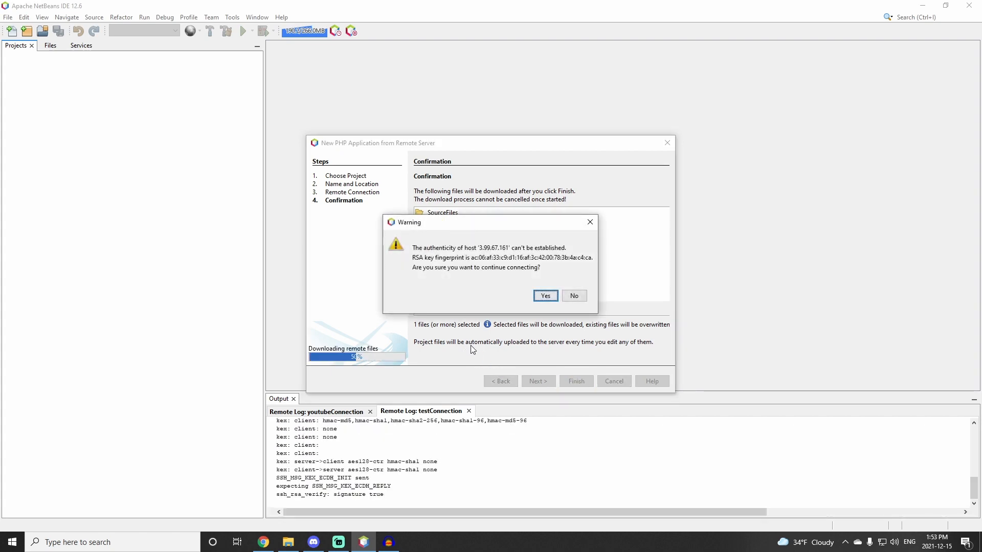
pyautogui.click(544, 295)
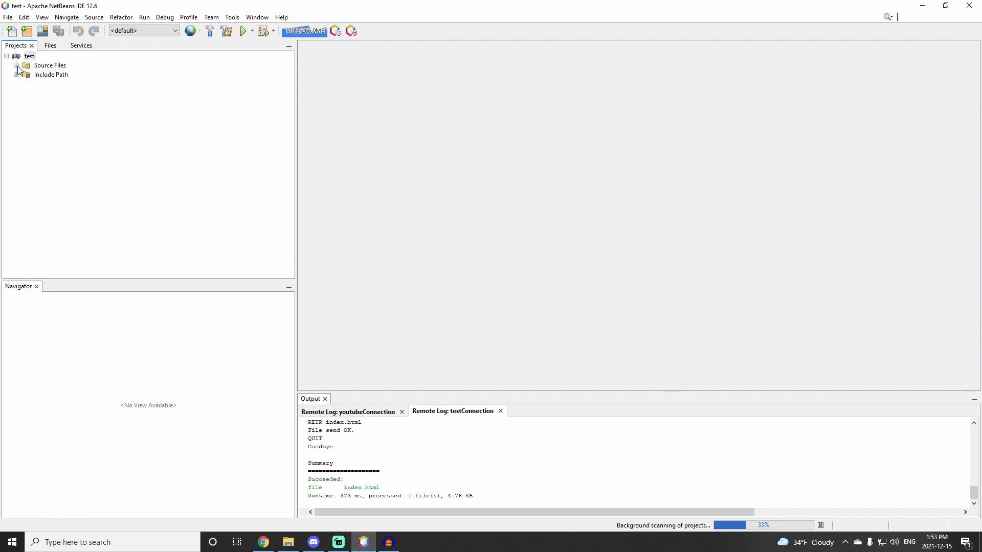
# Step: Open index.html from the project's Source Files and browse to its footer section
pyautogui.doubleClick(48, 65)
pyautogui.doubleClick(58, 75)
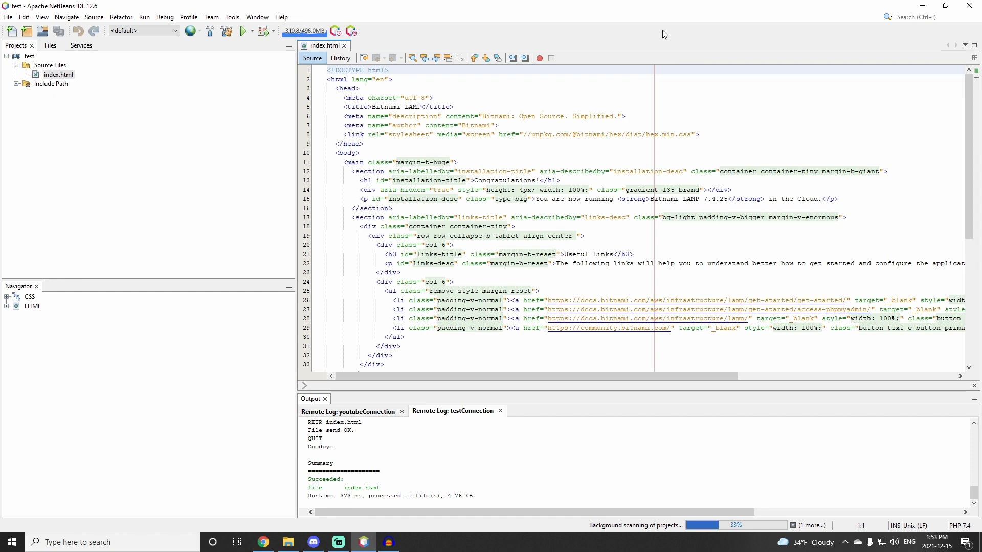
pyautogui.scroll(-8, 551, 207)
pyautogui.moveTo(469, 231); pyautogui.dragTo(352, 228)
pyautogui.click(601, 198)
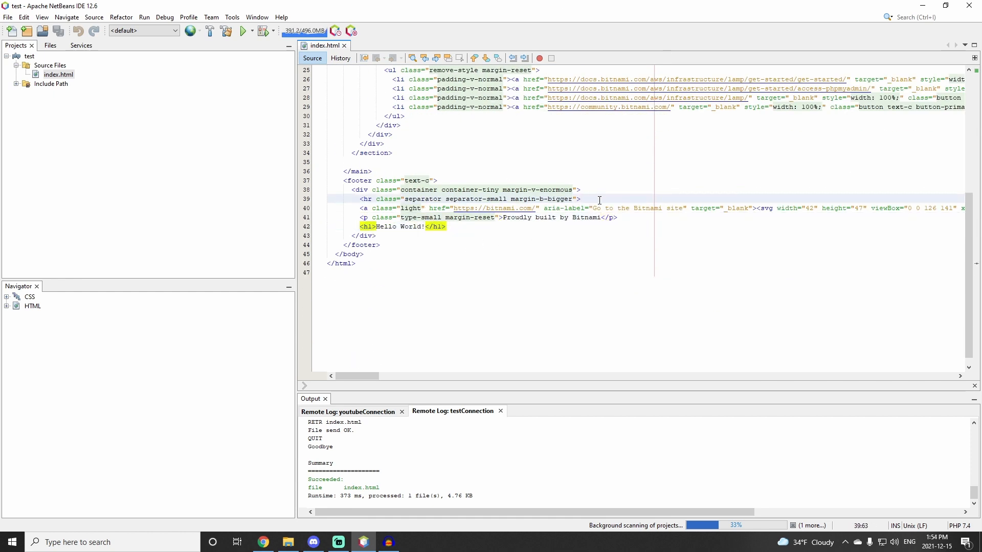